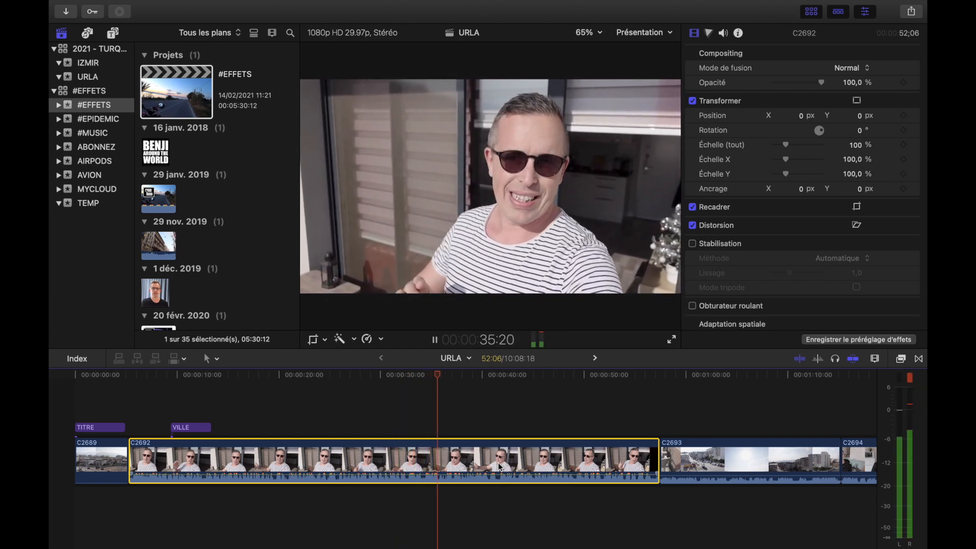
Adjust the audio level of clip C2692 in the timeline and play it back to check the sound.
left_click_drag(478, 476, 478, 483)
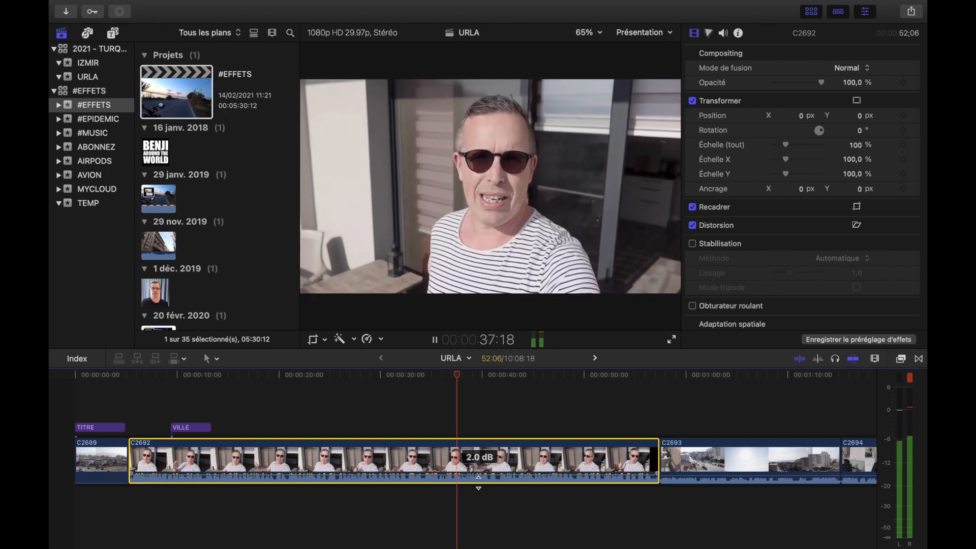
key("space")
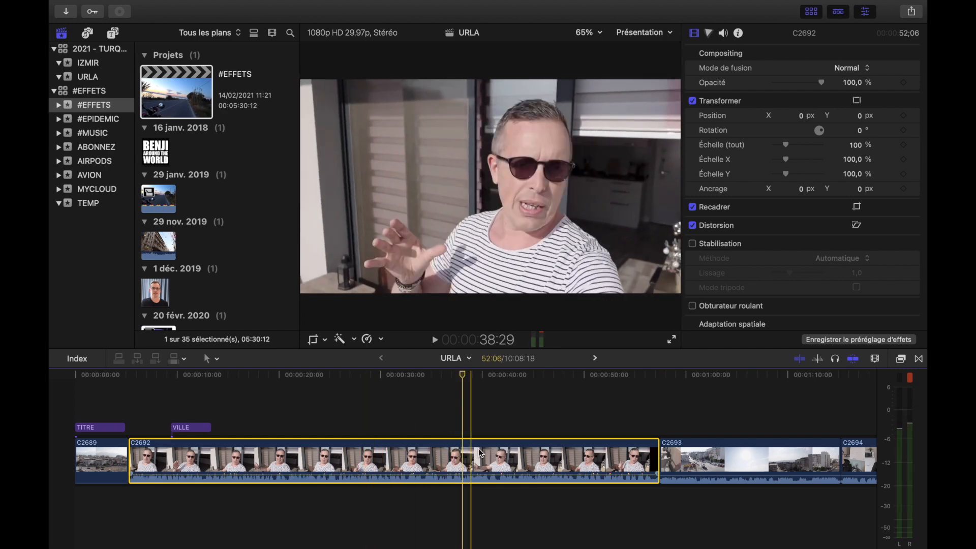
key("space")
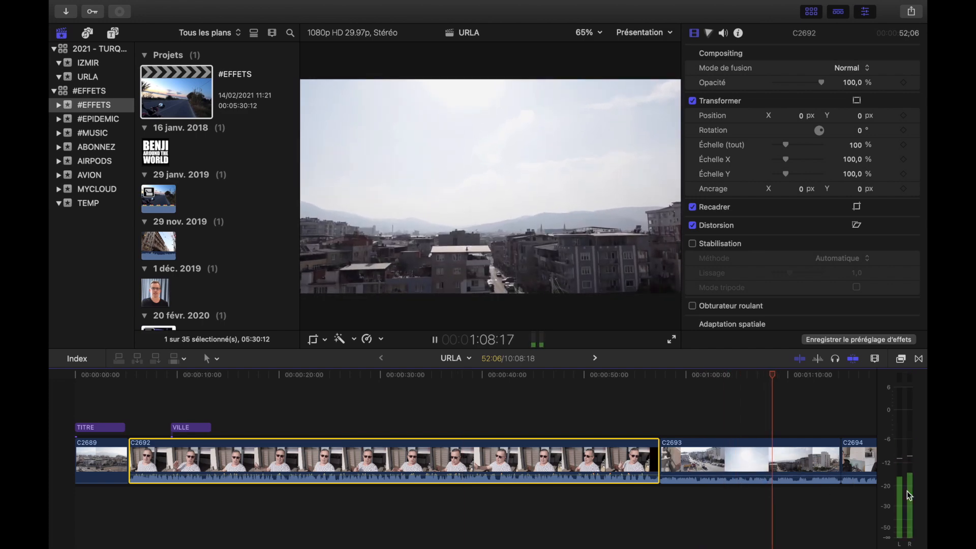
Raise the audio level of clip C2693 and listen to its playback.
key("space")
left_click_drag(723, 475, 722, 462)
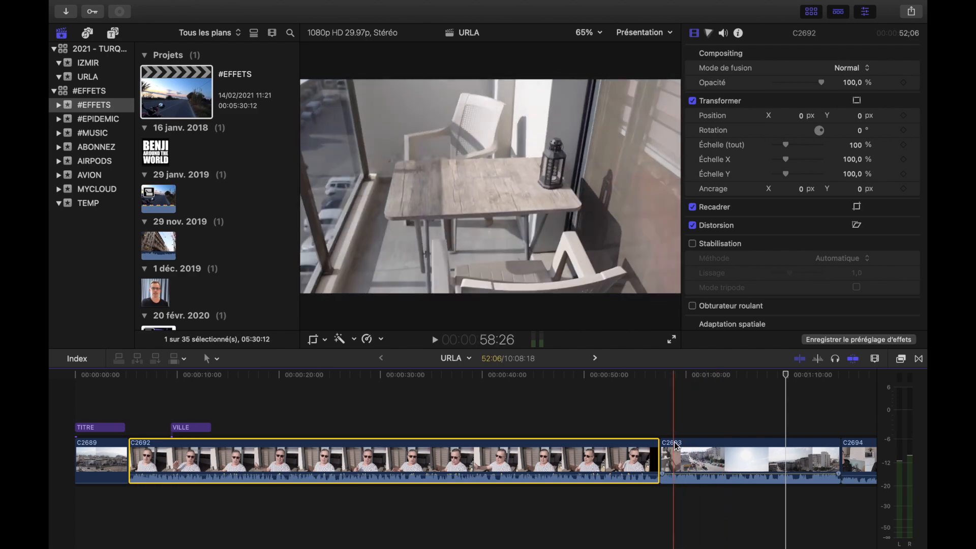
scroll(524, 422, "right", 5)
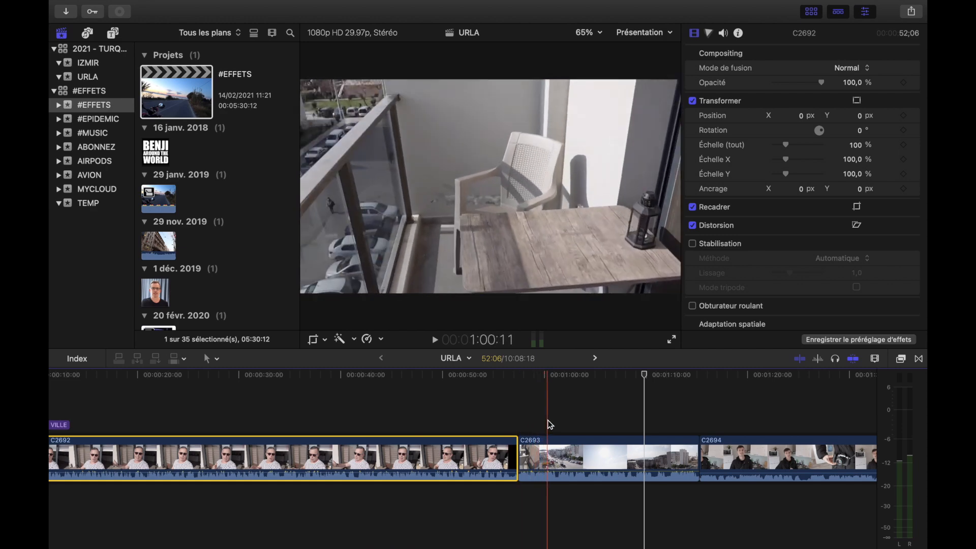
key("space")
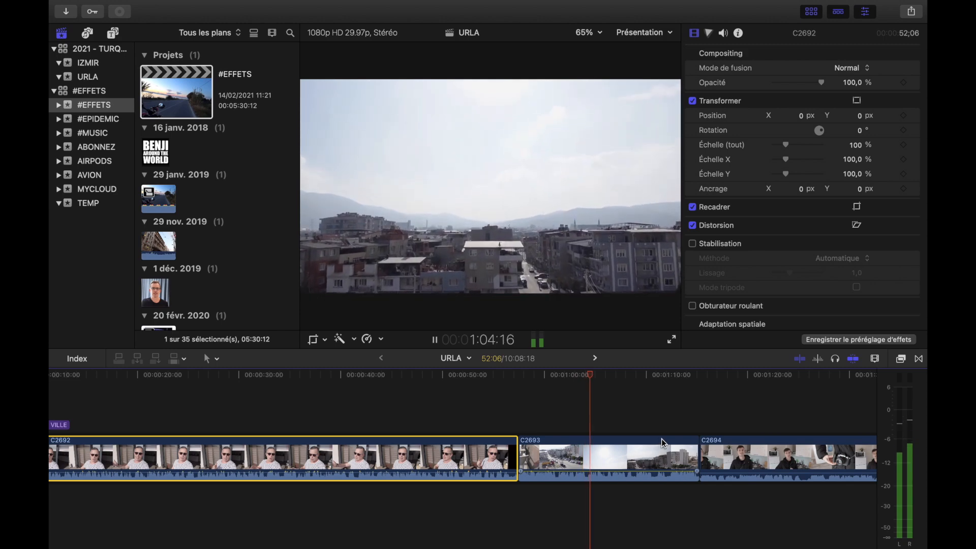
key("space")
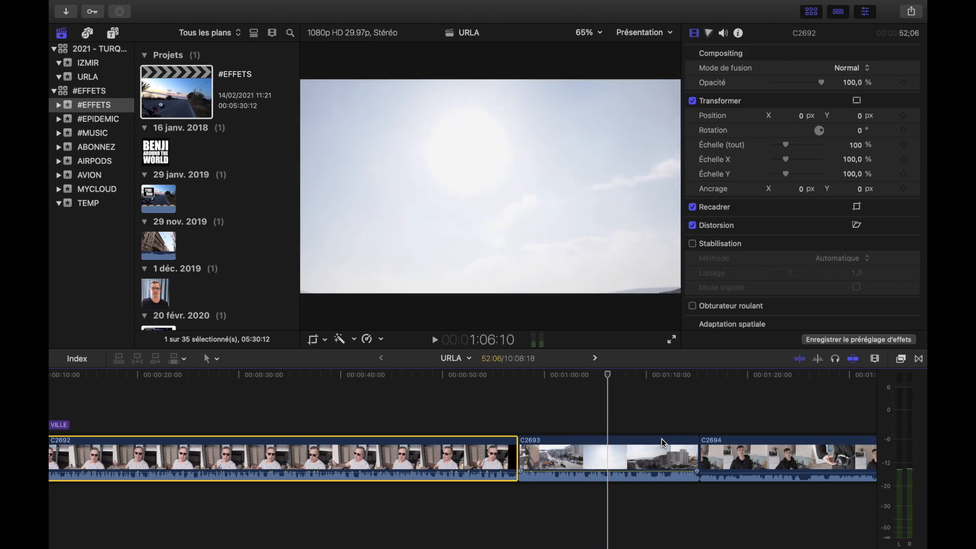
Raise the audio level of clip C2694 in the timeline.
scroll(728, 473, "right", 5)
left_click(623, 482, "super")
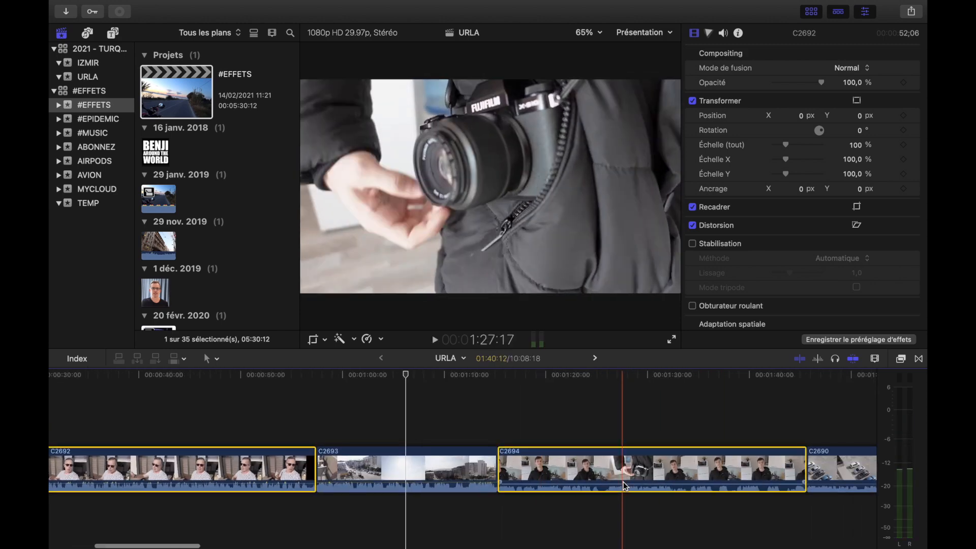
left_click_drag(623, 485, 623, 473)
scroll(782, 443, "right", 1)
scroll(781, 446, "right", 5)
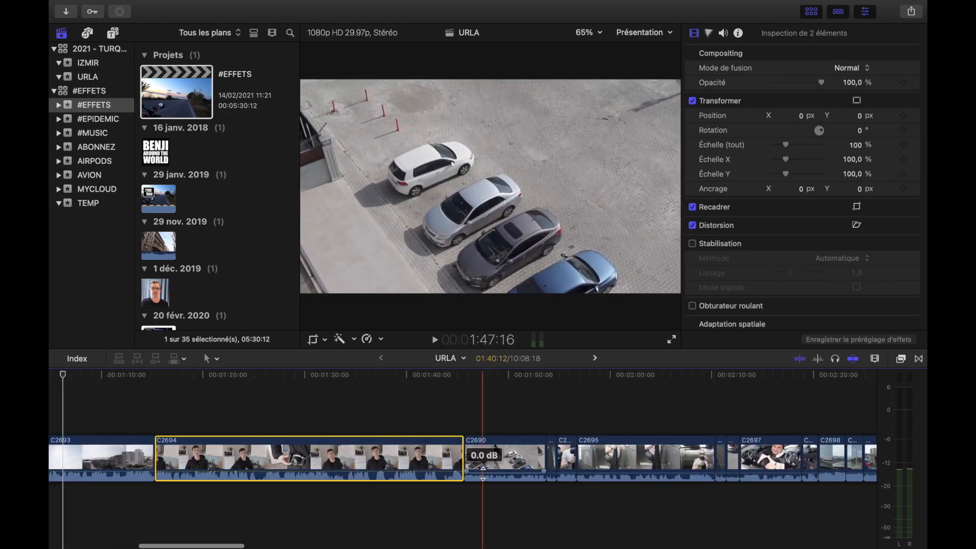
Listen to clip C2690, raise its audio level and play it again.
left_click(472, 426)
key("space")
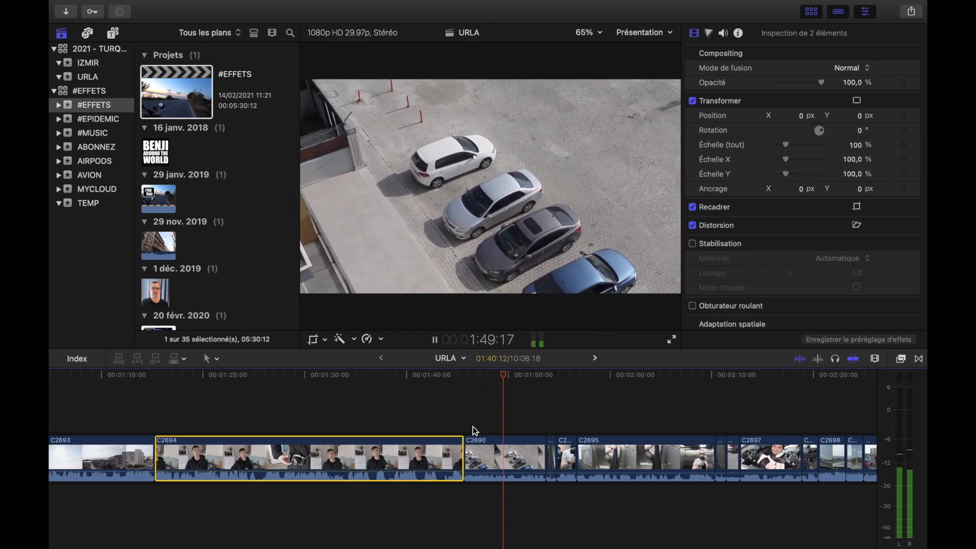
key("space")
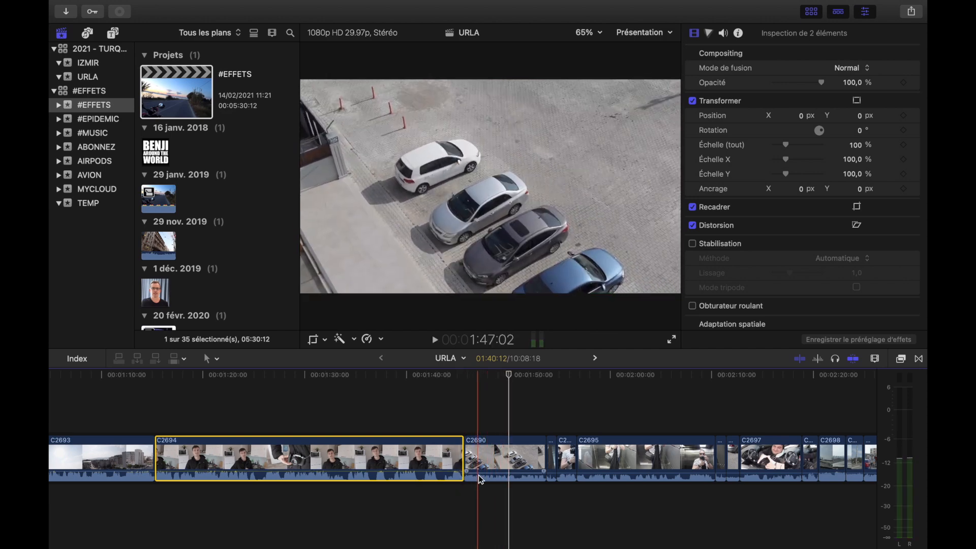
left_click_drag(479, 477, 483, 468)
key("space")
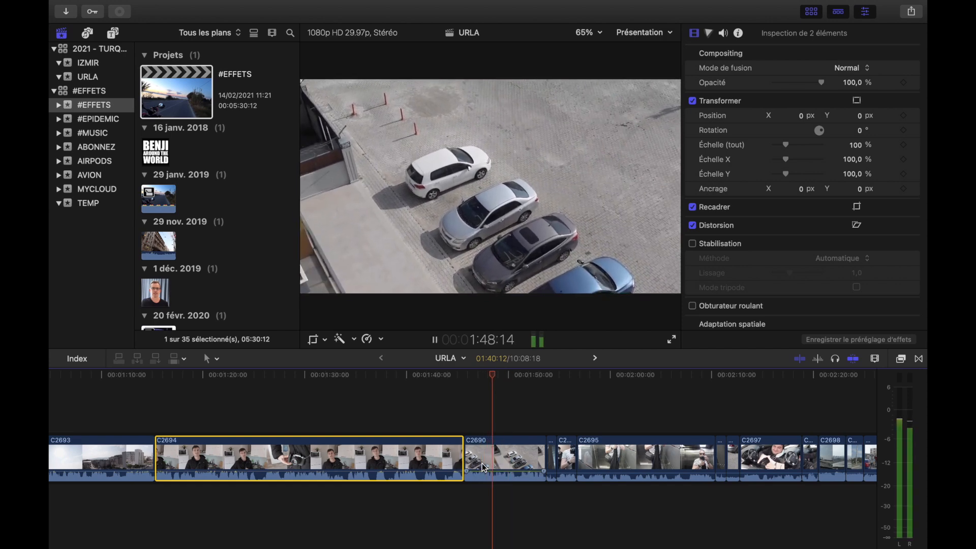
Enable stabilisation on clip C2690, comparing its playback before and after.
left_click(523, 454)
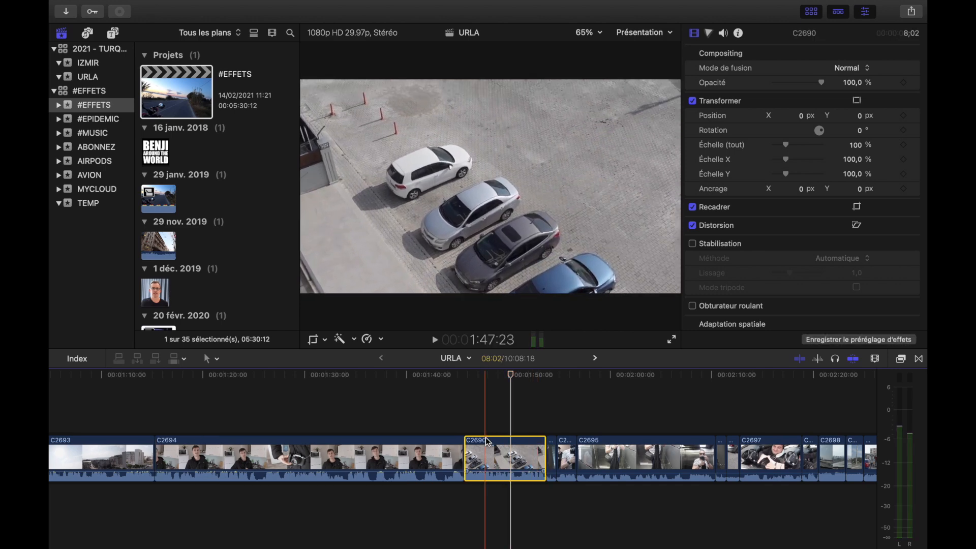
key("space")
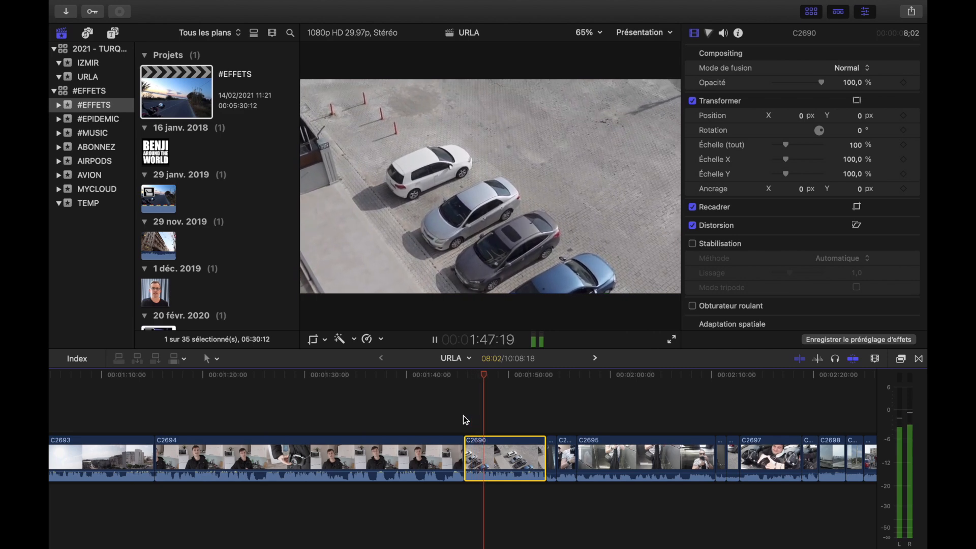
key("space")
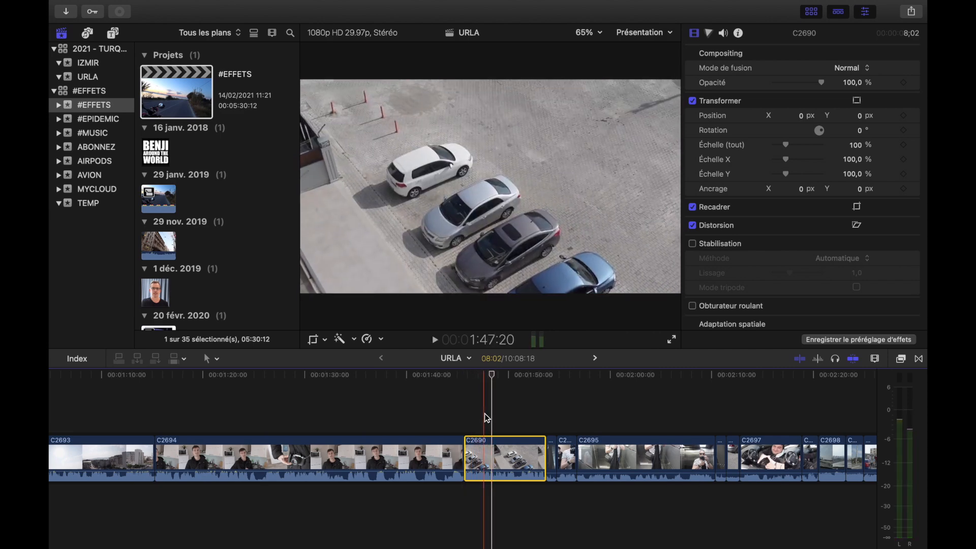
left_click(692, 243)
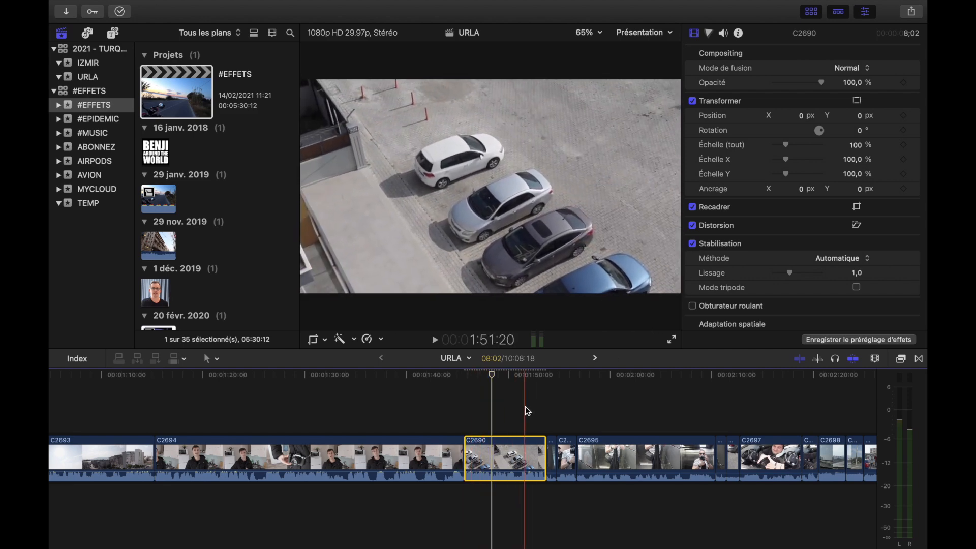
left_click(466, 405)
key("space")
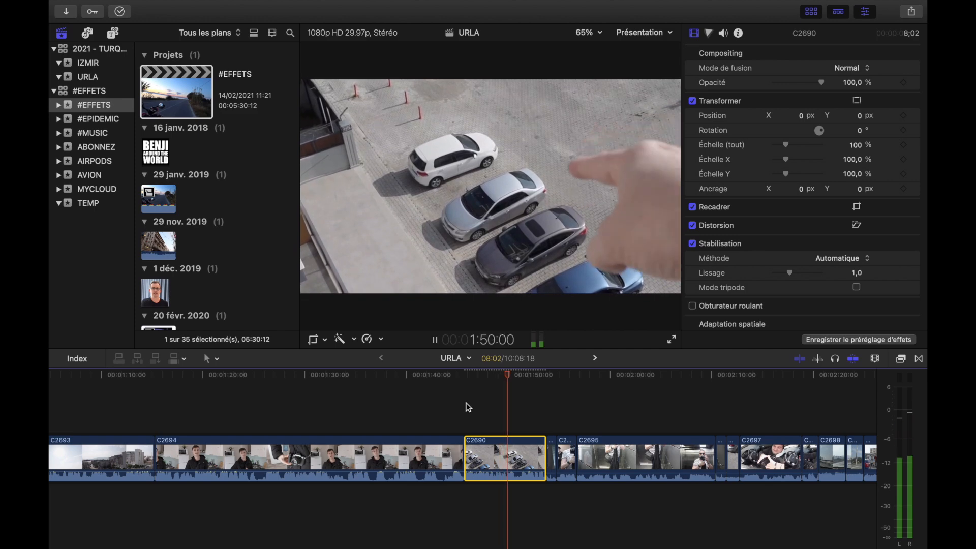
key("space")
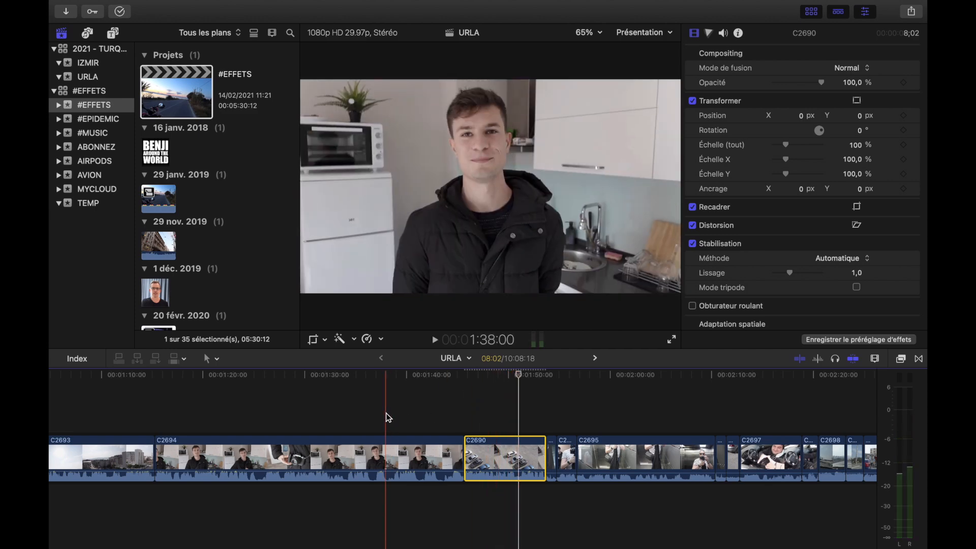
scroll(221, 415, "left", 10)
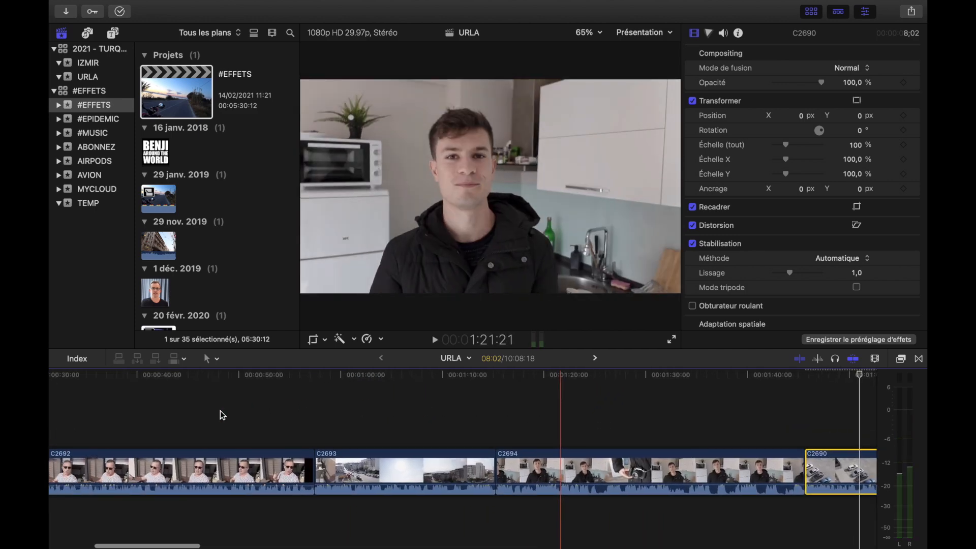
scroll(220, 410, "left", 3)
scroll(384, 437, "down", 1)
scroll(384, 438, "right", 6)
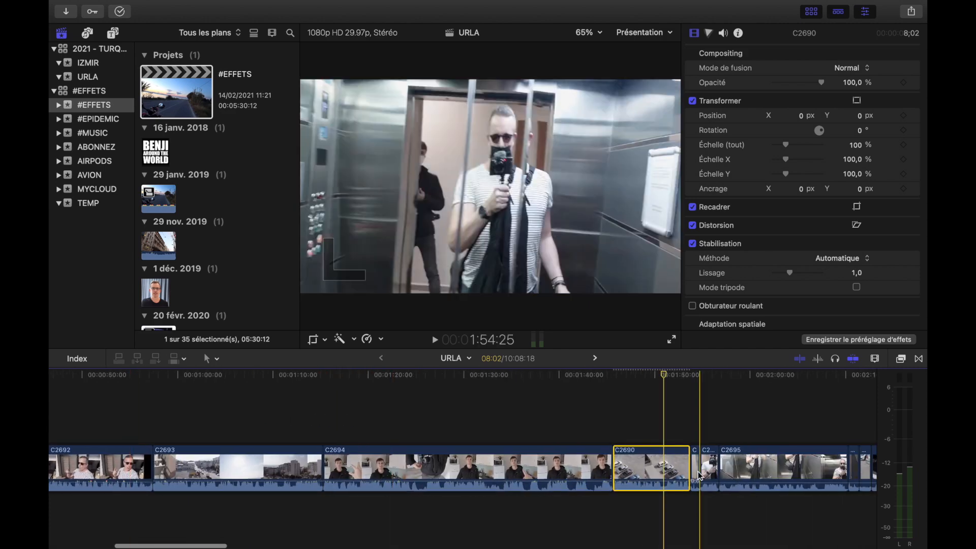
scroll(479, 429, "right", 10)
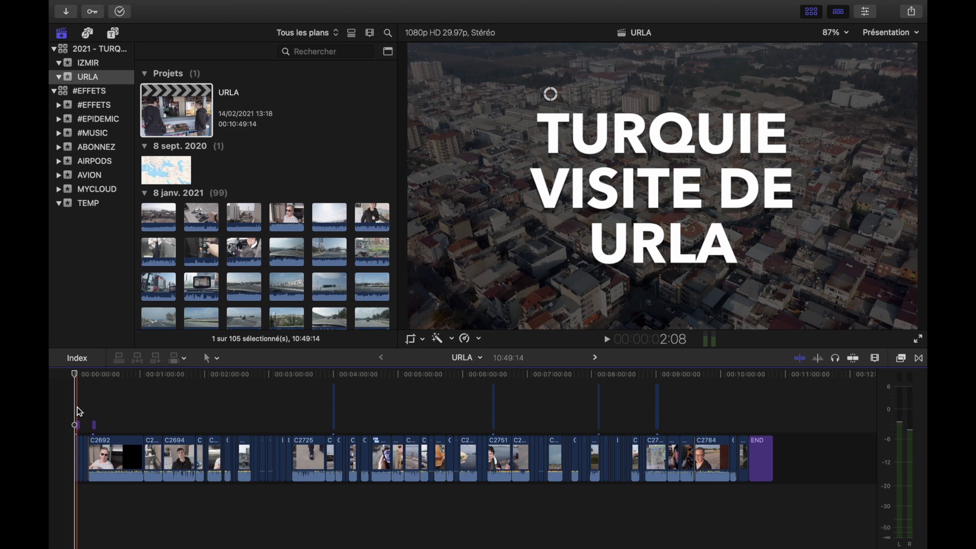
Switch to the Epidemic Sound website and look through its music genres, moods and sound effects.
key("ctrl+Left")
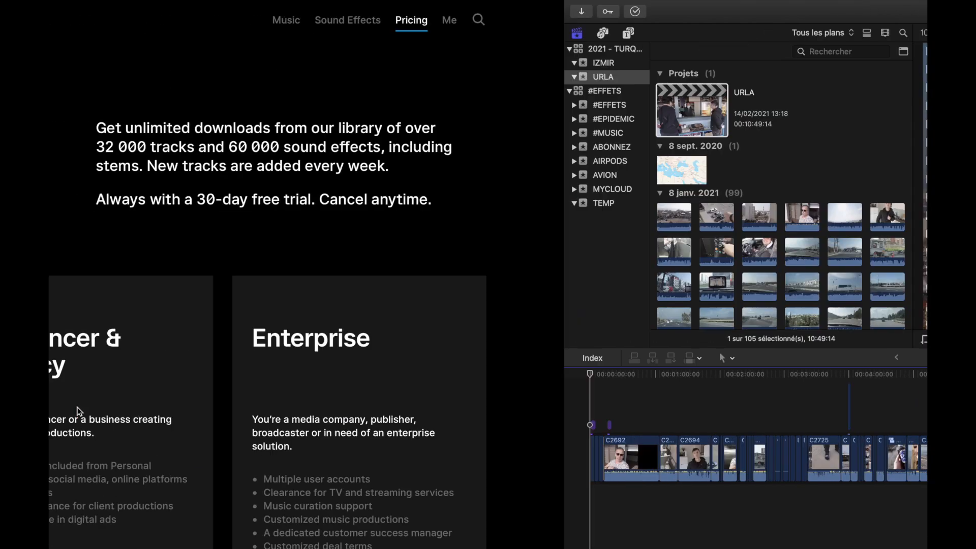
scroll(163, 326, "up", 2)
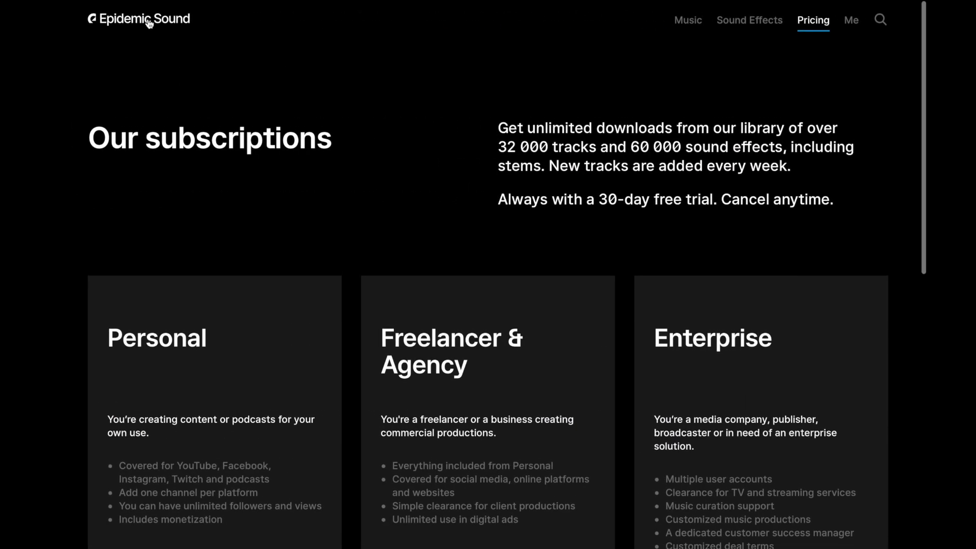
left_click(148, 22)
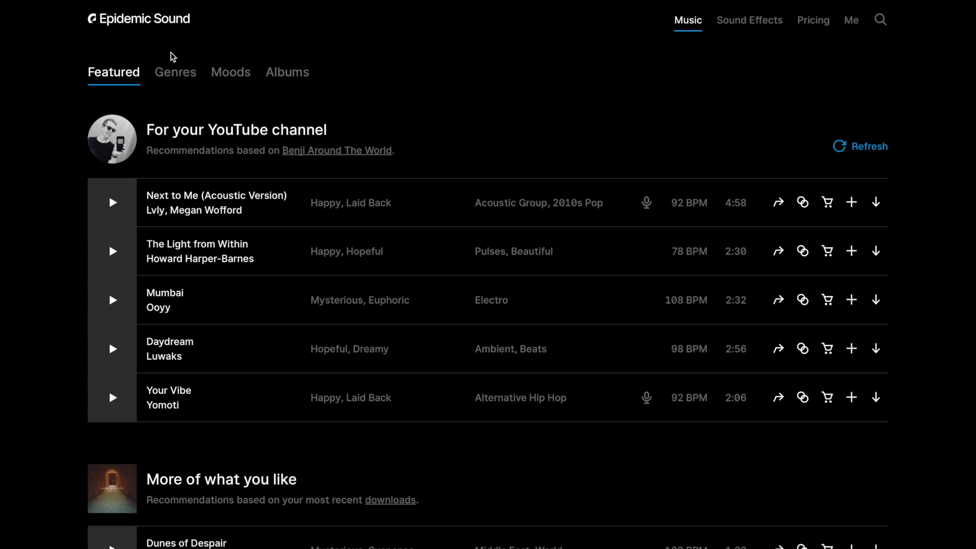
left_click(167, 71)
left_click(234, 74)
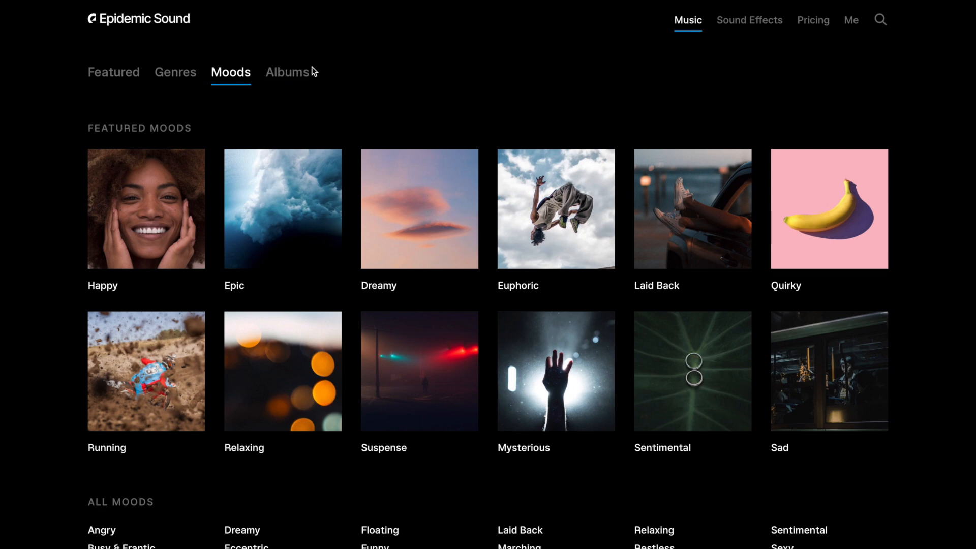
left_click(742, 20)
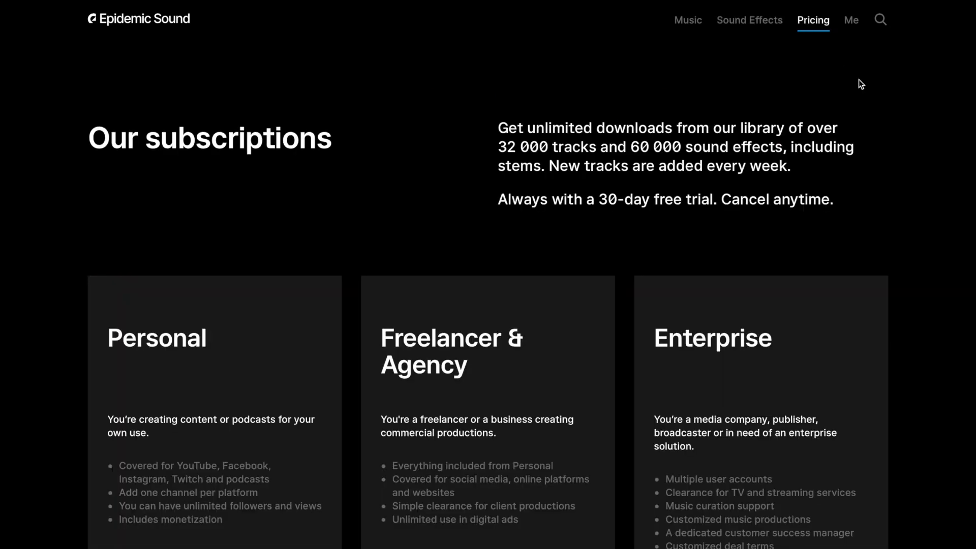
Examine the Personal, Freelancer & Agency and Enterprise subscription plans with their coverage and prices.
scroll(370, 239, "down", 5)
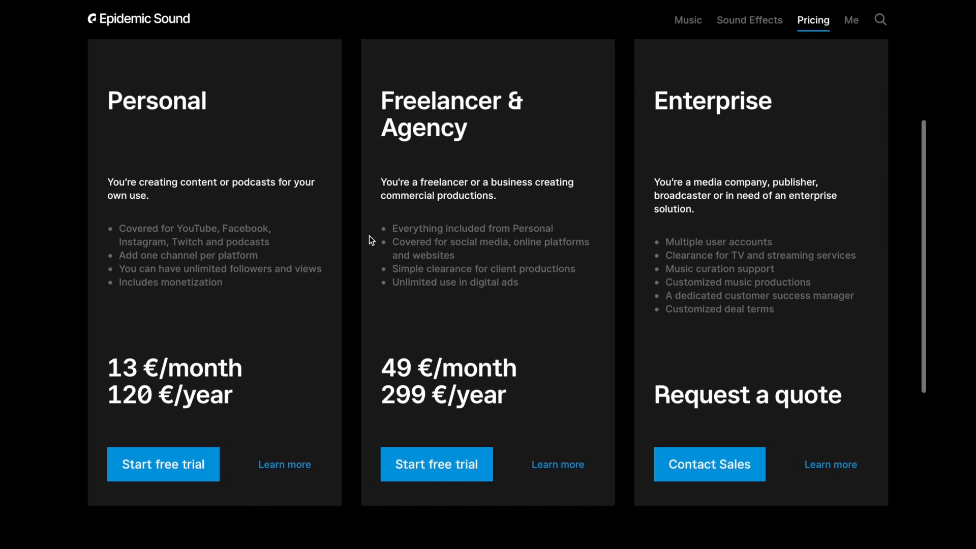
scroll(368, 236, "down", 1)
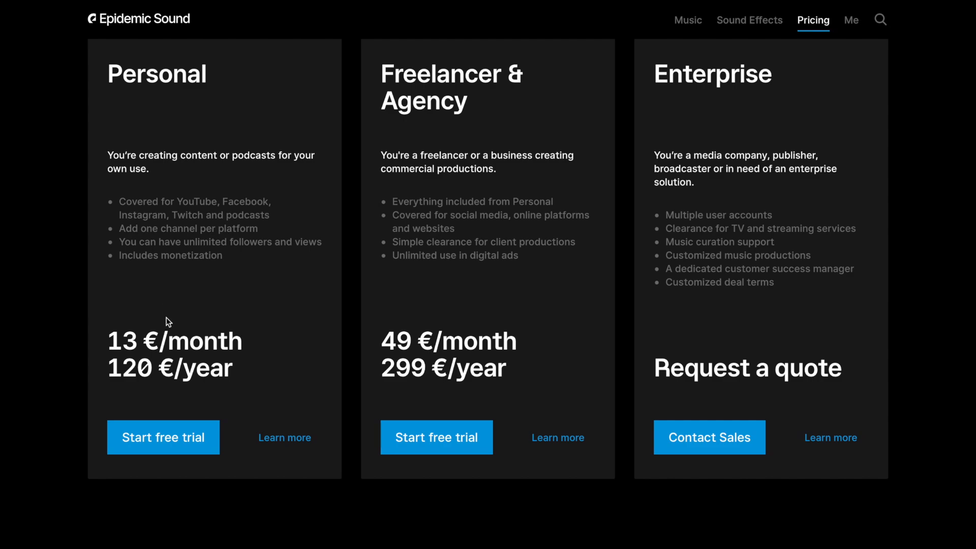
scroll(168, 322, "up", 5)
scroll(169, 322, "down", 10)
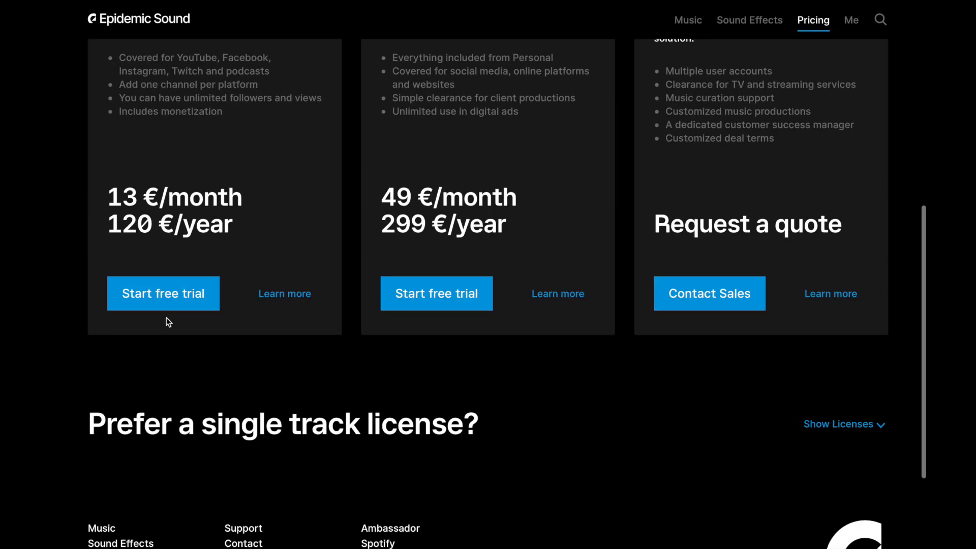
scroll(168, 322, "up", 10)
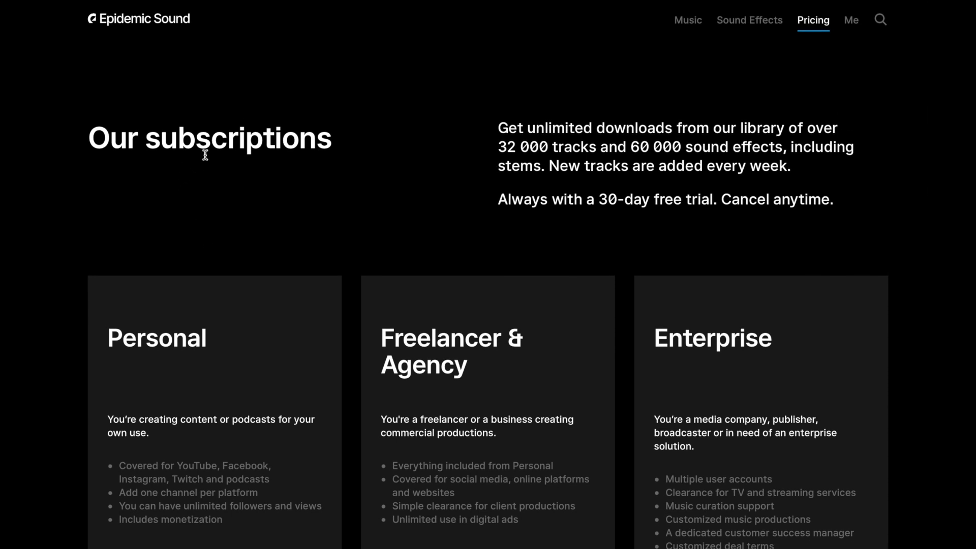
scroll(193, 107, "up", 2)
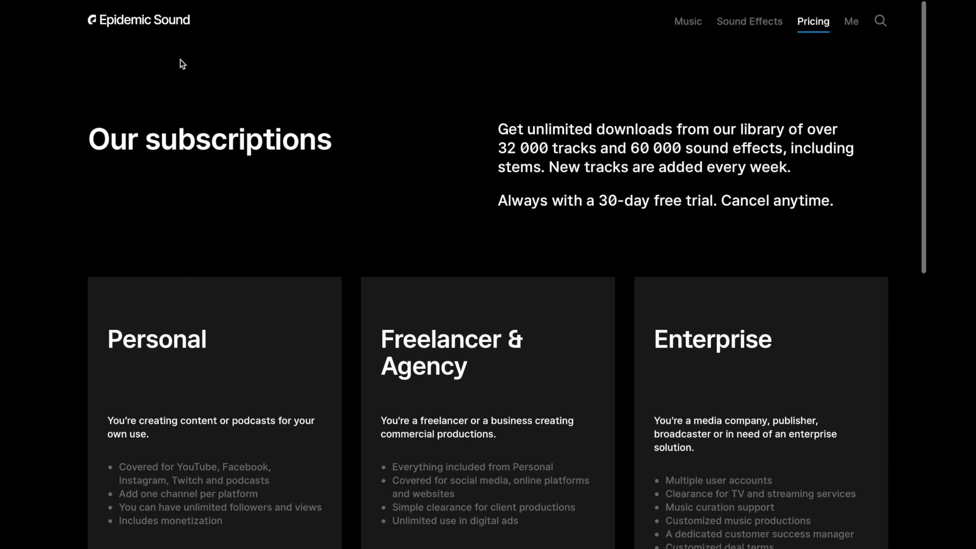
Return to the featured music page and look through the recommended tracks.
left_click(151, 20)
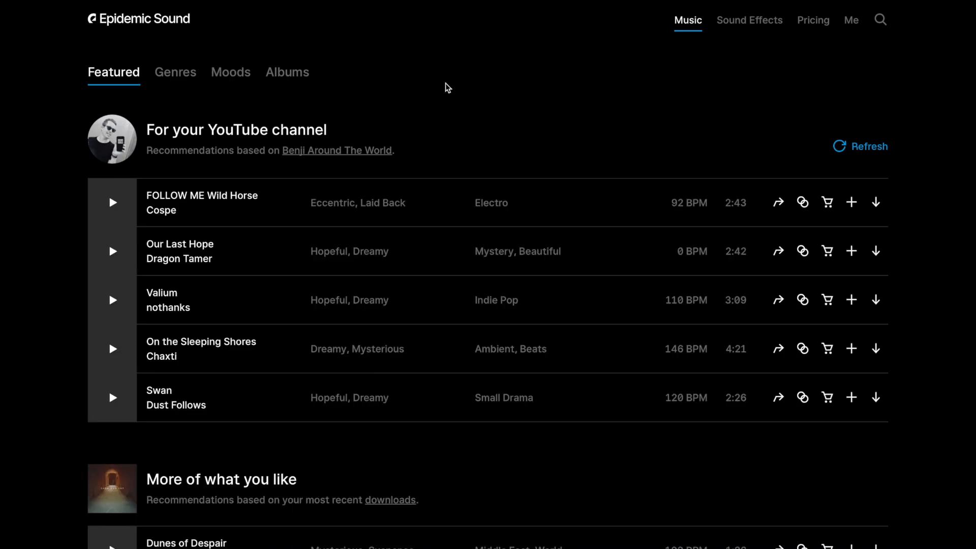
scroll(447, 87, "down", 4)
scroll(447, 88, "up", 4)
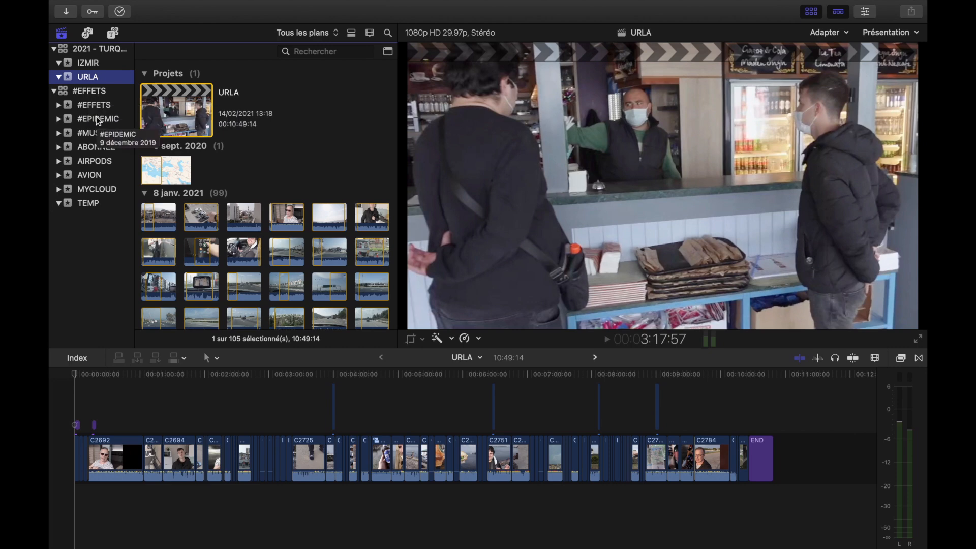
In Final Cut Pro, look through the stored audio clips in the #EPIDEMIC and #MUSIC events.
left_click(101, 119)
left_click(105, 133)
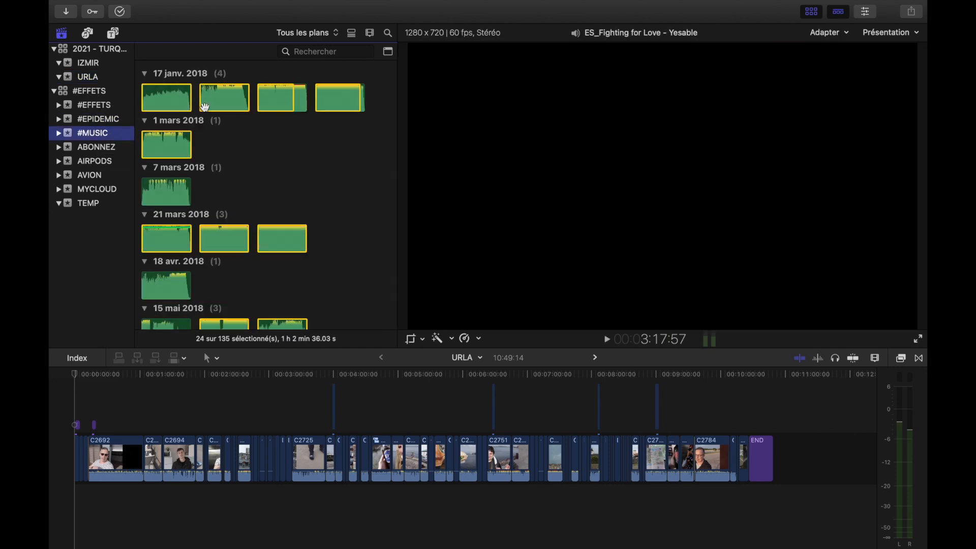
scroll(214, 130, "down", 15)
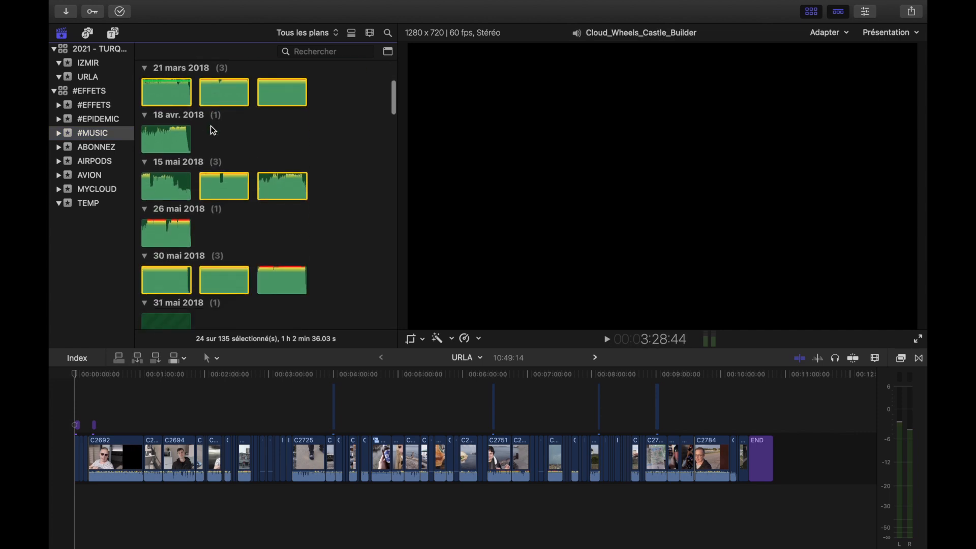
Look through the remaining audio clips in the #MUSIC event and the tracks in the #EPIDEMIC event.
scroll(214, 131, "down", 20)
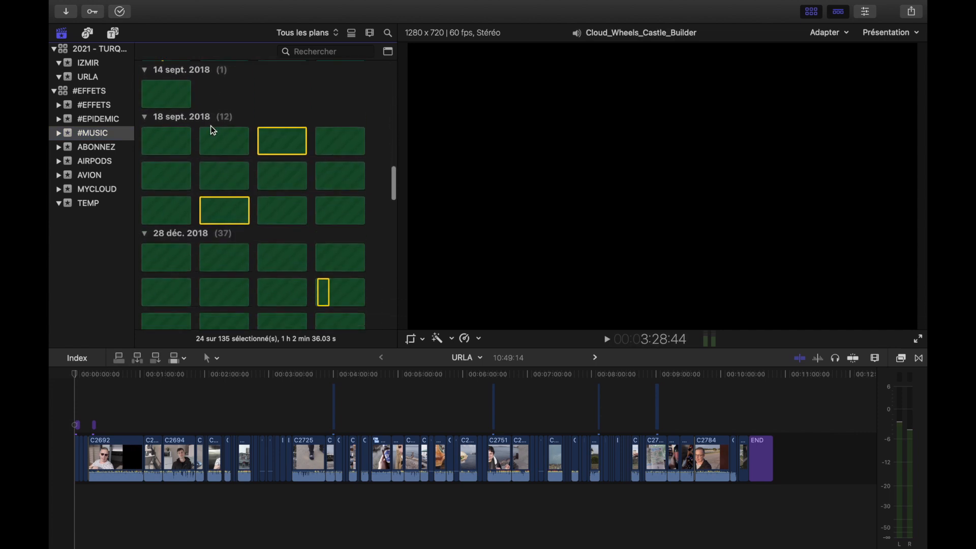
scroll(214, 131, "down", 3)
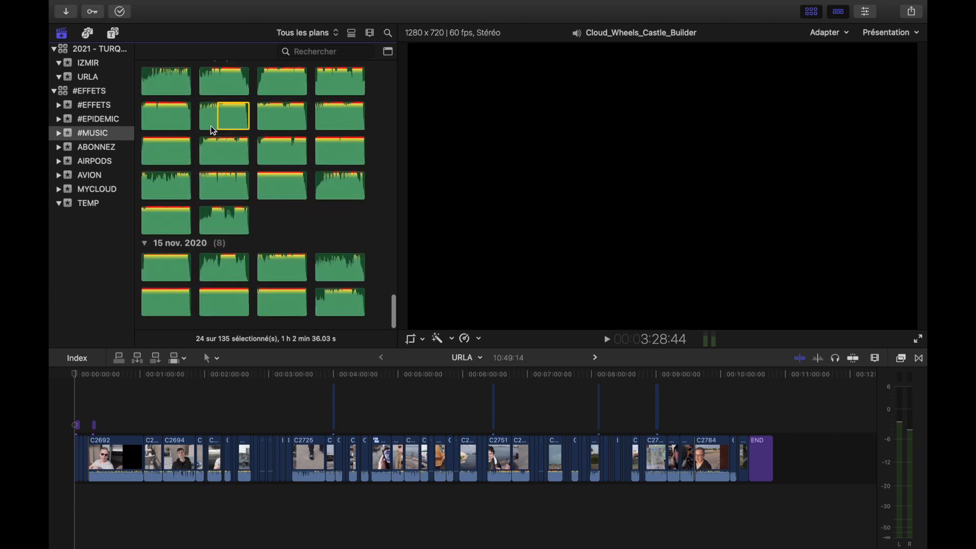
scroll(213, 131, "up", 10)
scroll(214, 131, "up", 20)
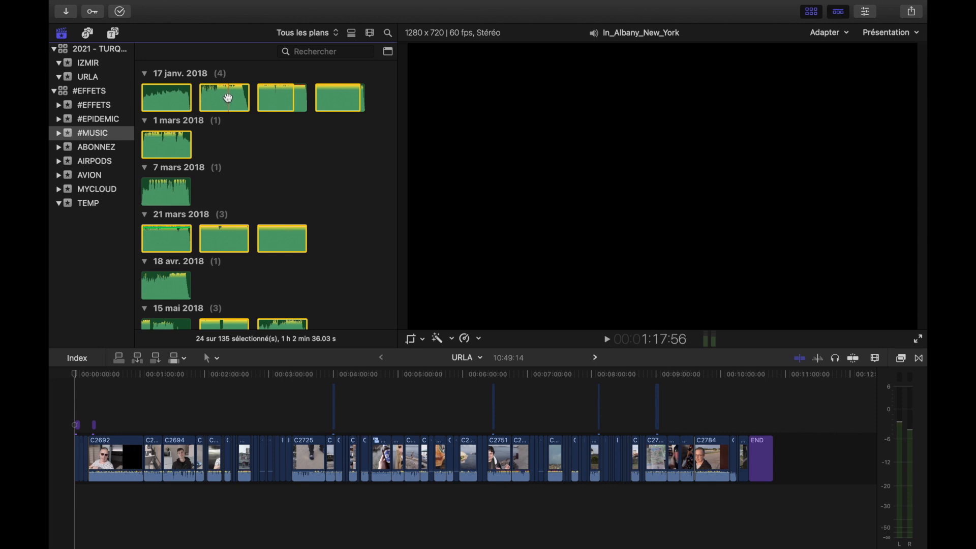
left_click(125, 119)
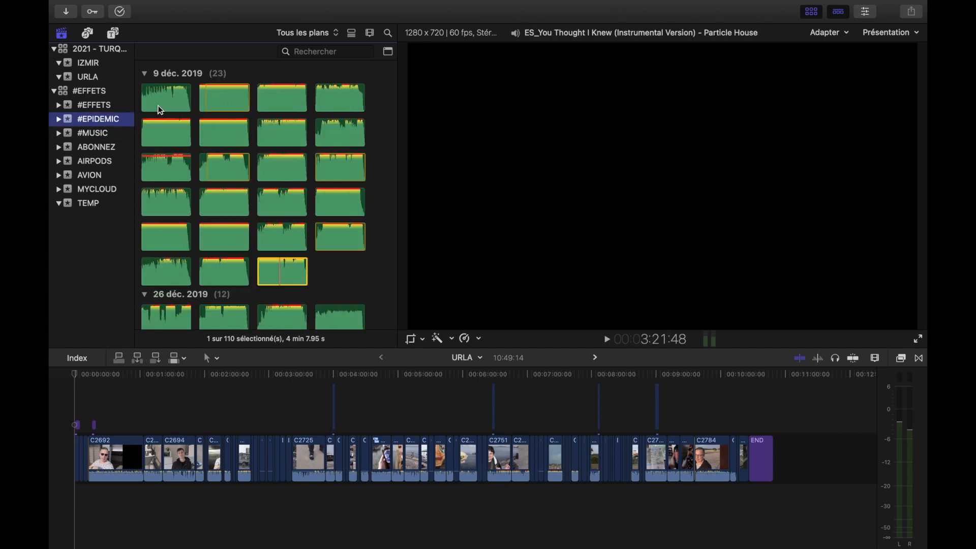
scroll(172, 108, "down", 10)
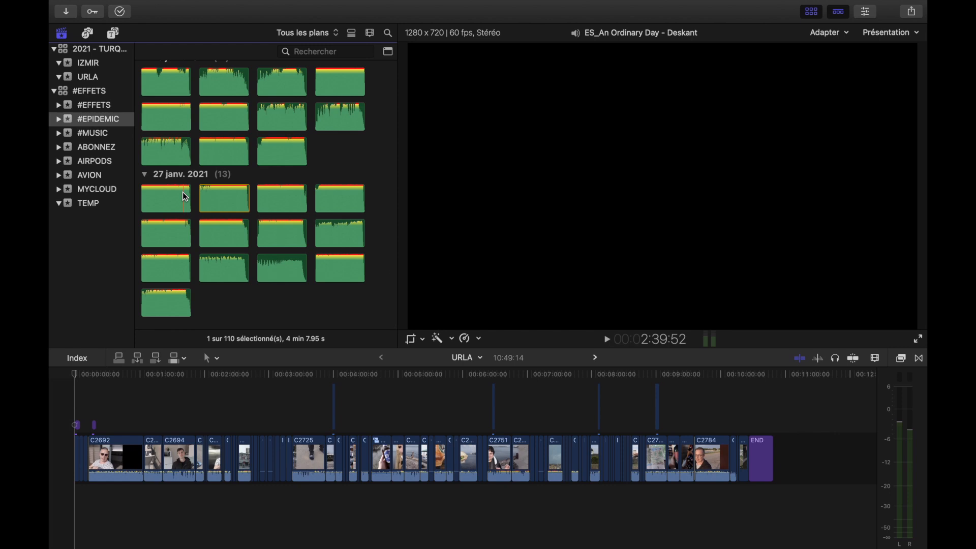
scroll(185, 197, "up", 10)
Preview the ES_Beach Bonfire track and place it beneath the opening clips at the start of the URLA timeline.
left_click(221, 94)
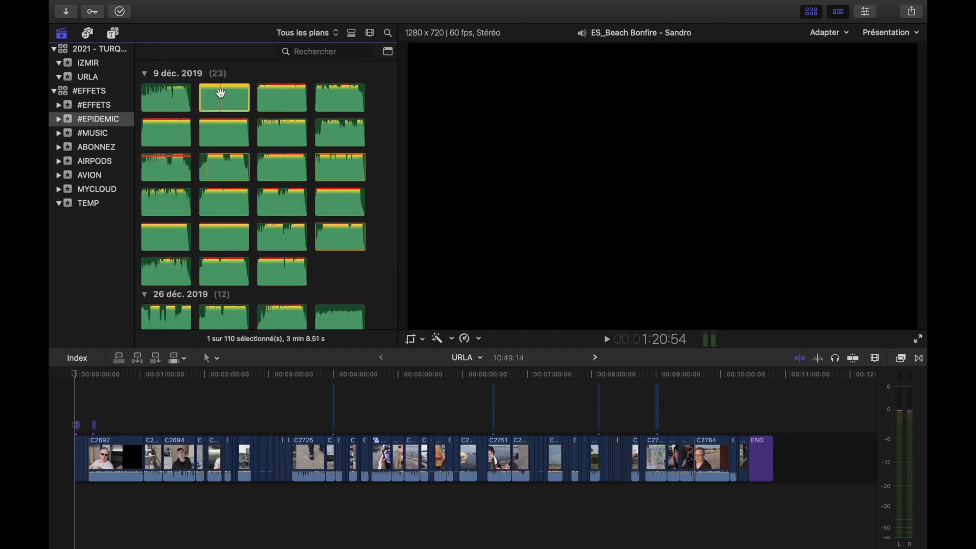
key("space")
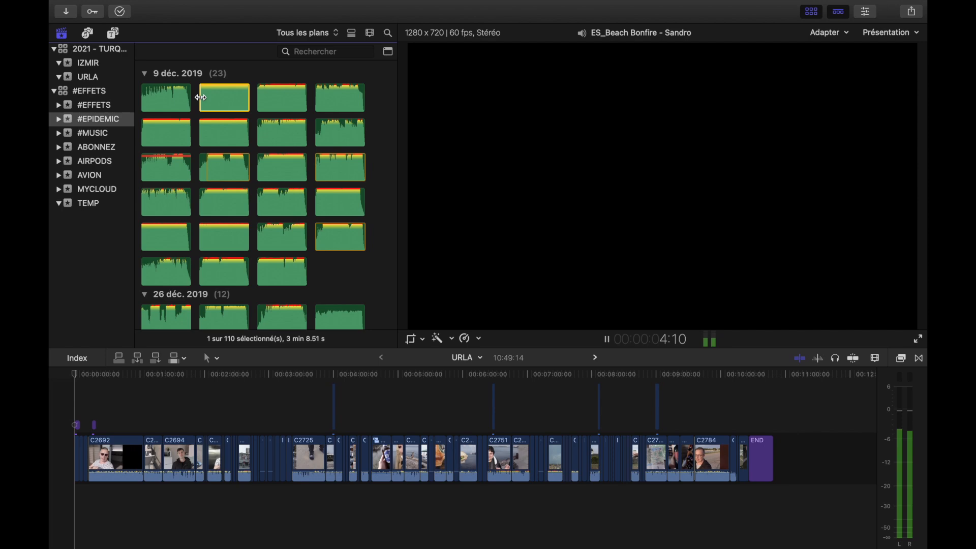
left_click_drag(223, 93, 71, 469)
key("space")
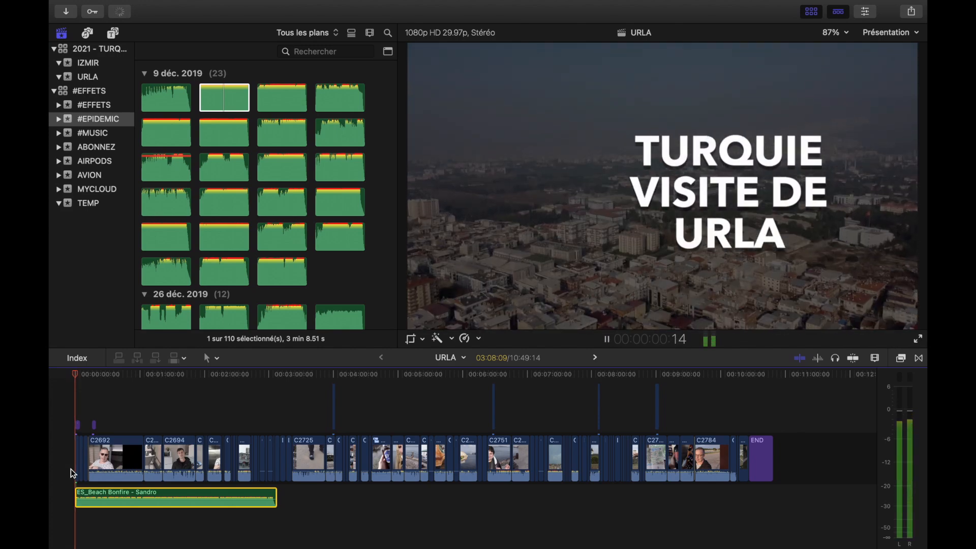
Cut the ES_Beach Bonfire music just after clip C2692 begins, delete the remainder and play back the intro.
key("super+equal")
key("super+equal")
key("super+equal")
key("super+equal")
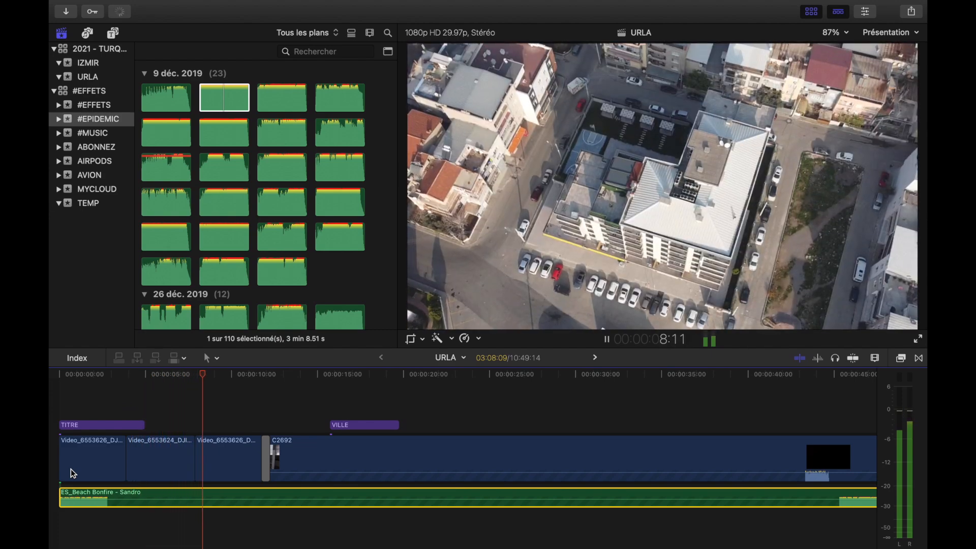
key("space")
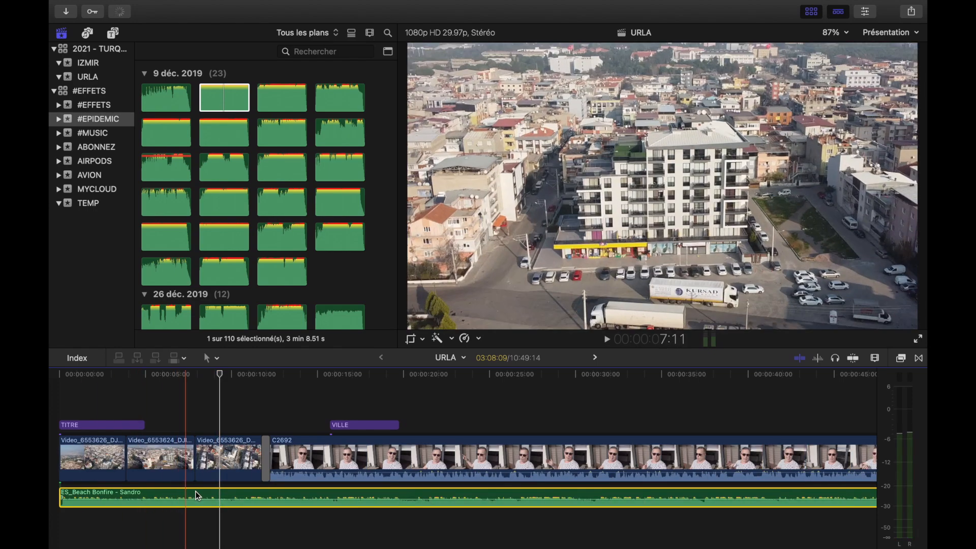
key("b")
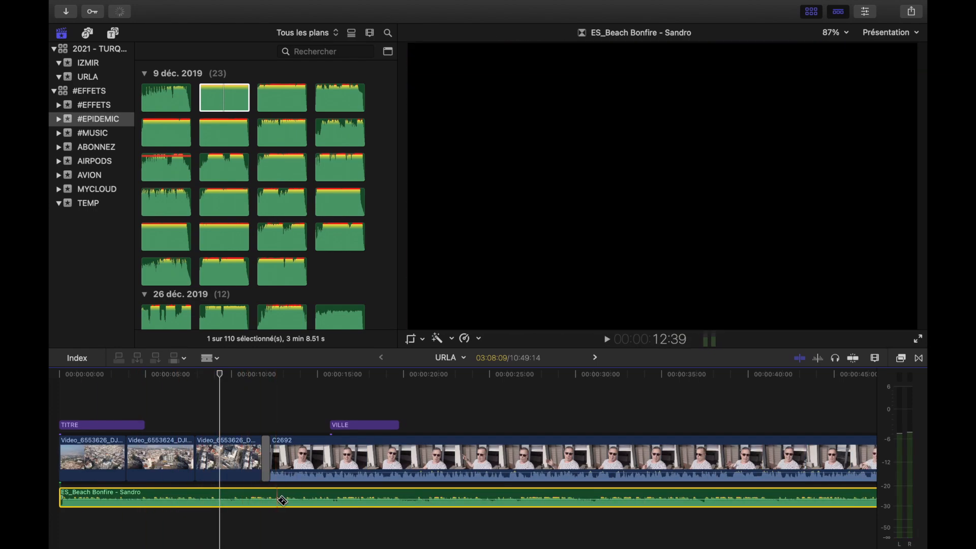
left_click(276, 499)
key("a")
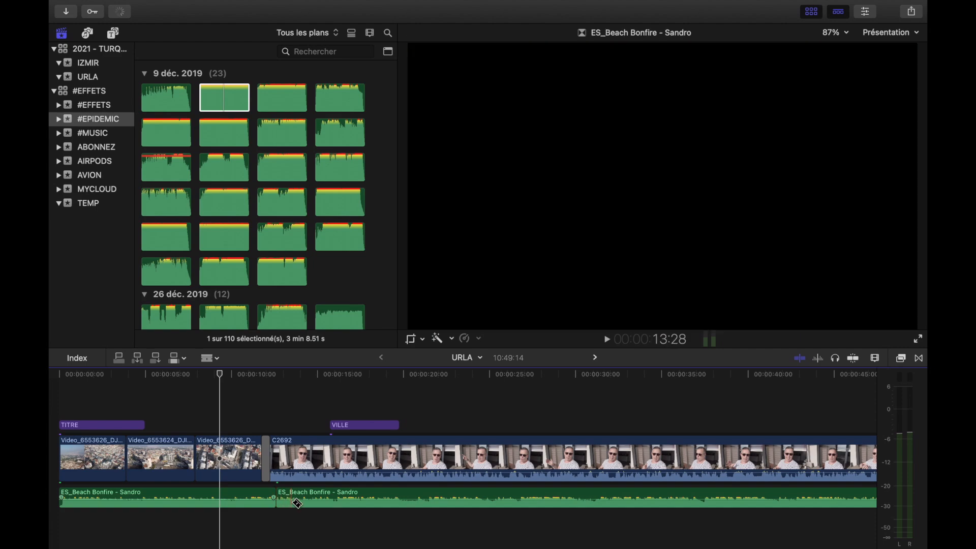
left_click(325, 496)
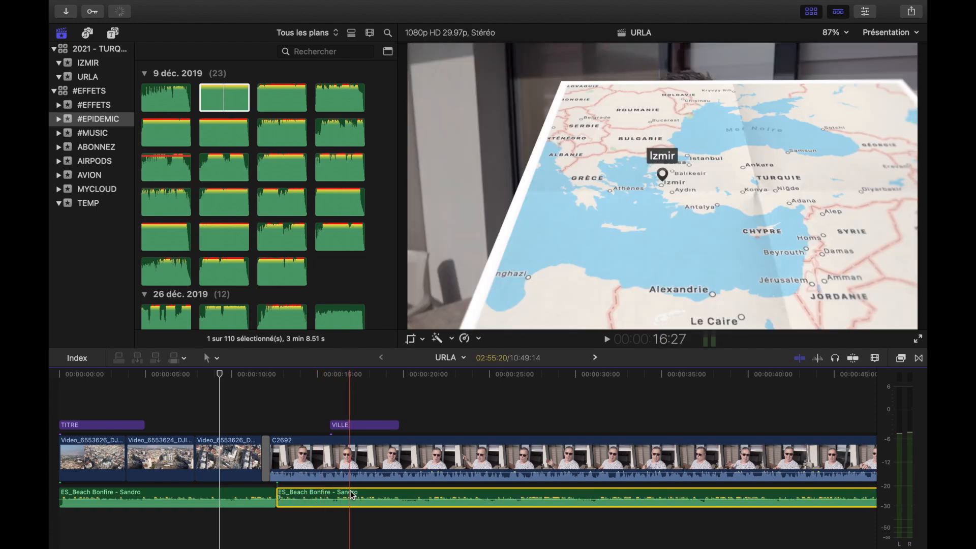
key("Delete")
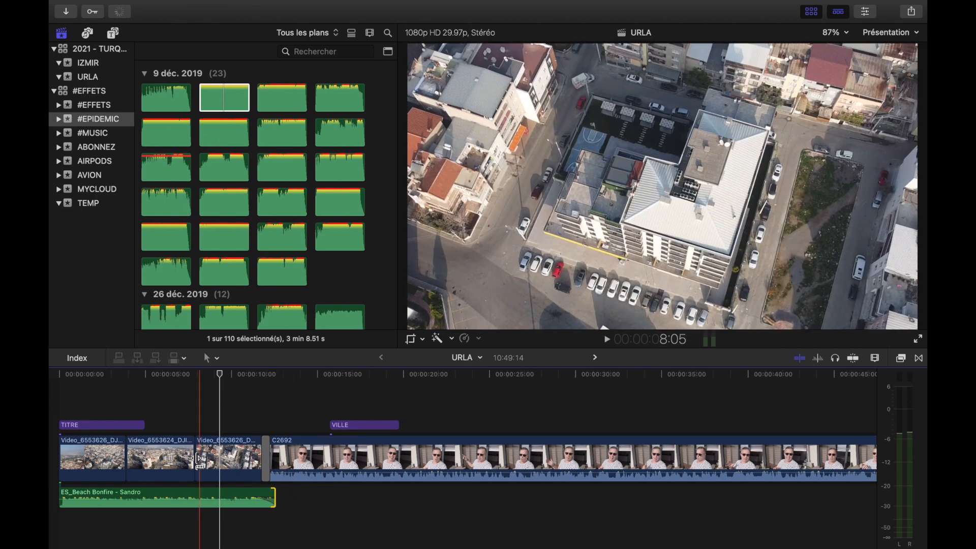
key("space")
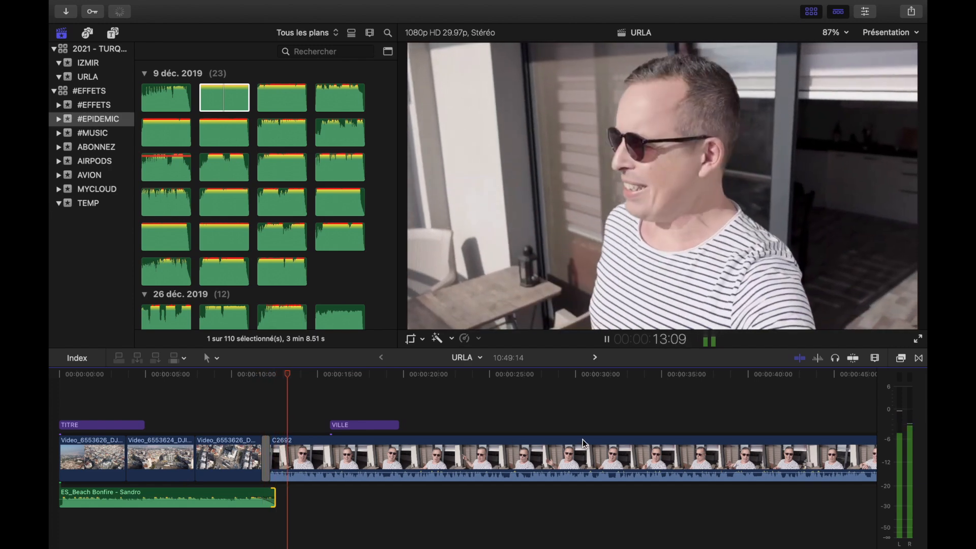
key("space")
Look through the timeline clips from C2692 to C2703 for the next passage that needs music.
scroll(578, 436, "right", 5)
scroll(578, 437, "down", 5)
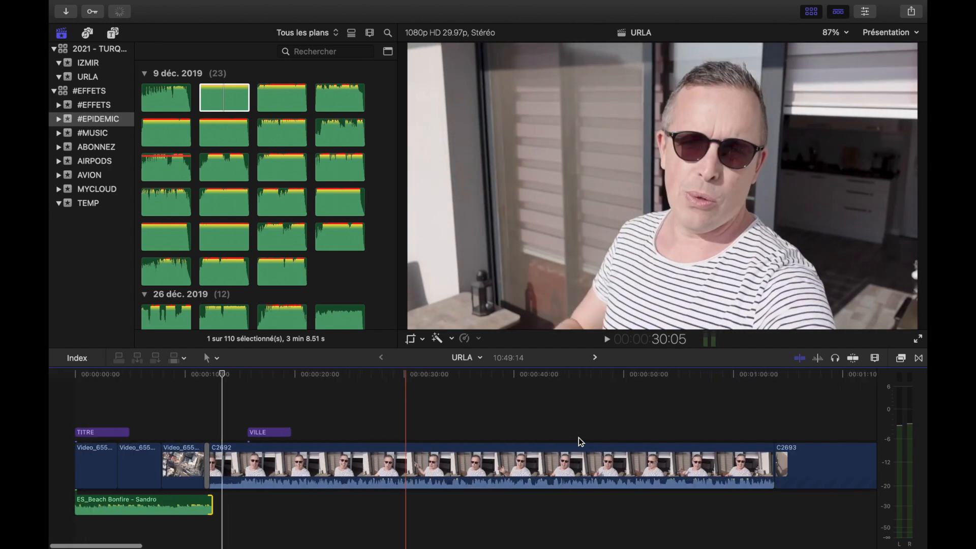
scroll(578, 437, "right", 3)
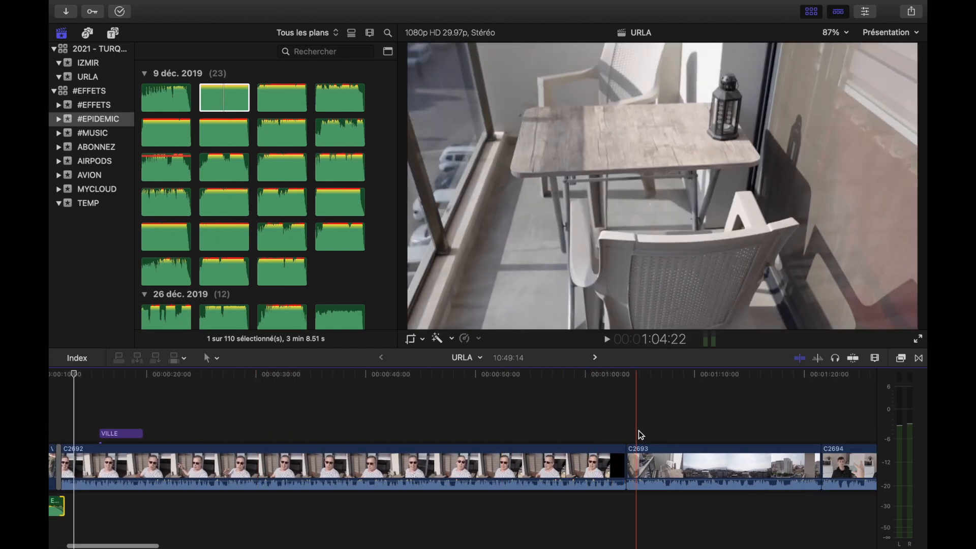
scroll(621, 438, "right", 5)
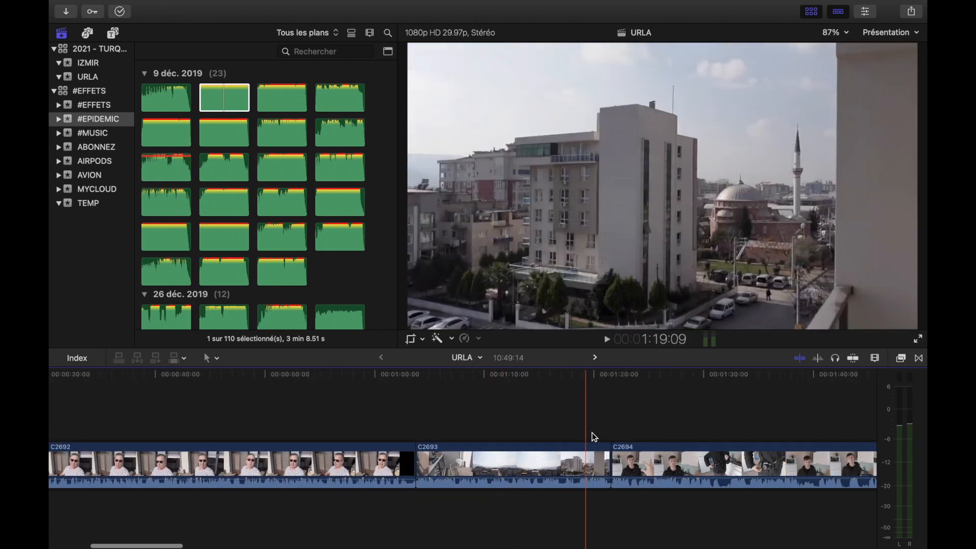
scroll(659, 436, "right", 6)
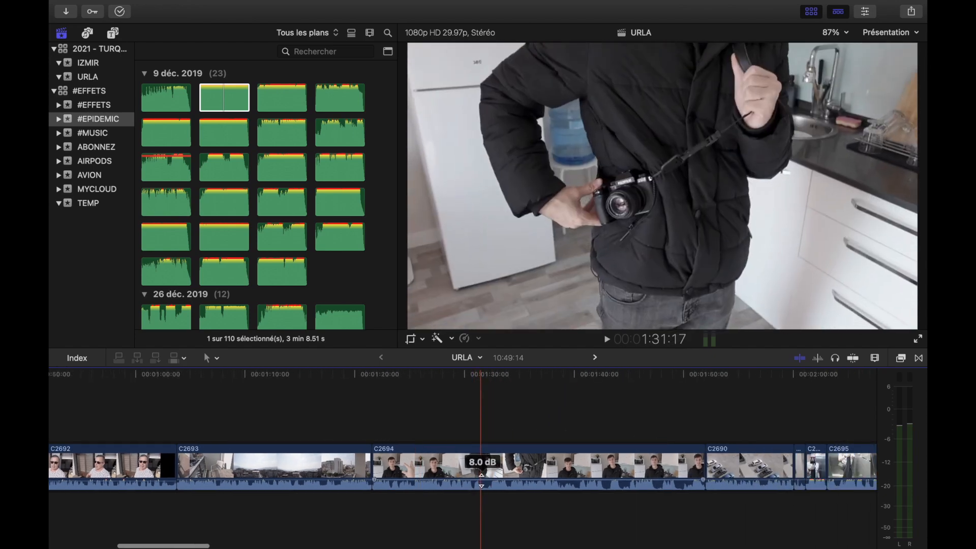
scroll(706, 457, "right", 2)
scroll(710, 461, "right", 4)
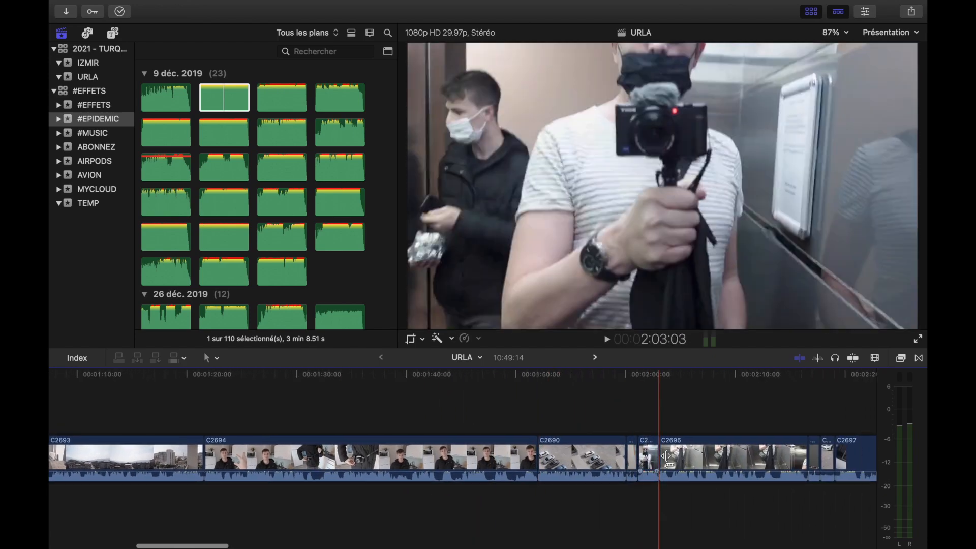
scroll(534, 442, "right", 4)
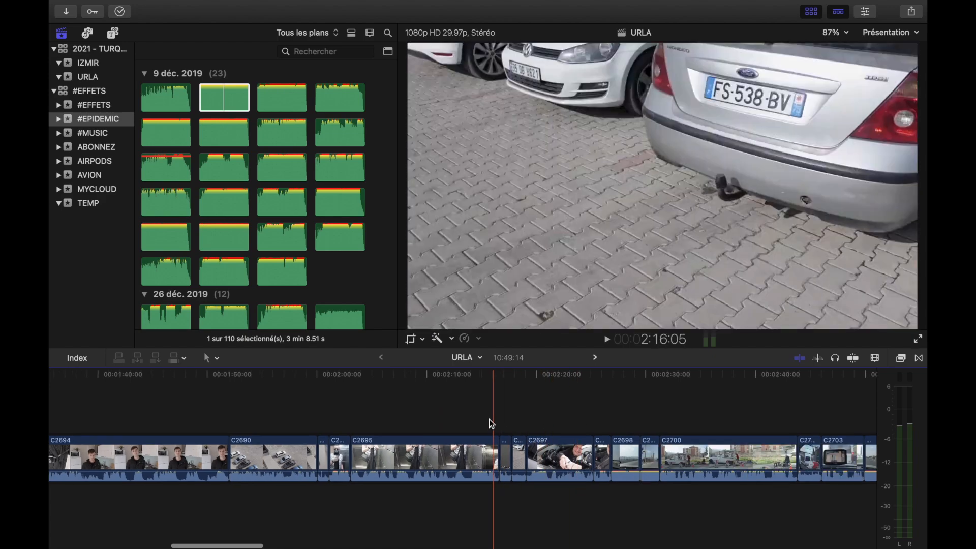
Play the passage from clip C2695 to C2698 to find where the driving scene starts.
left_click(494, 419)
key("space")
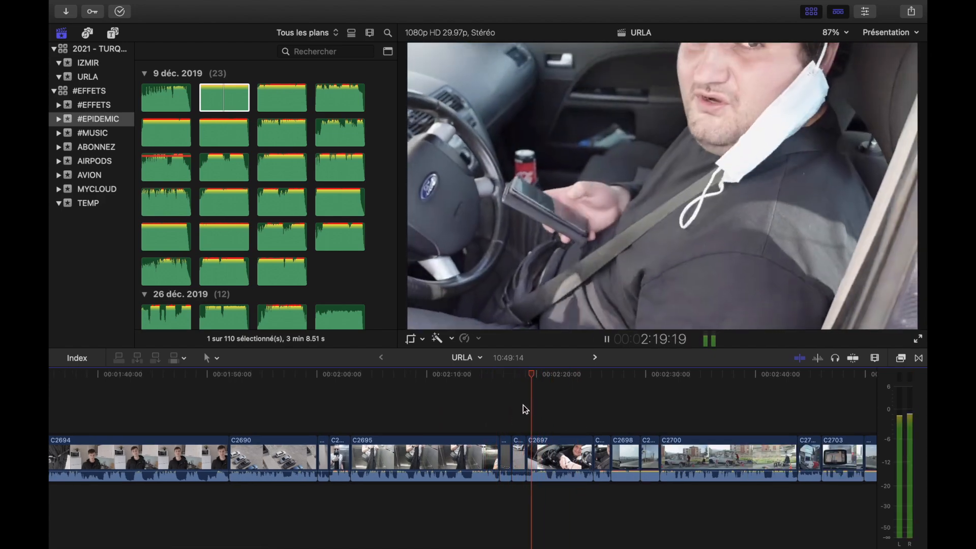
key("space")
left_click(614, 401)
key("space")
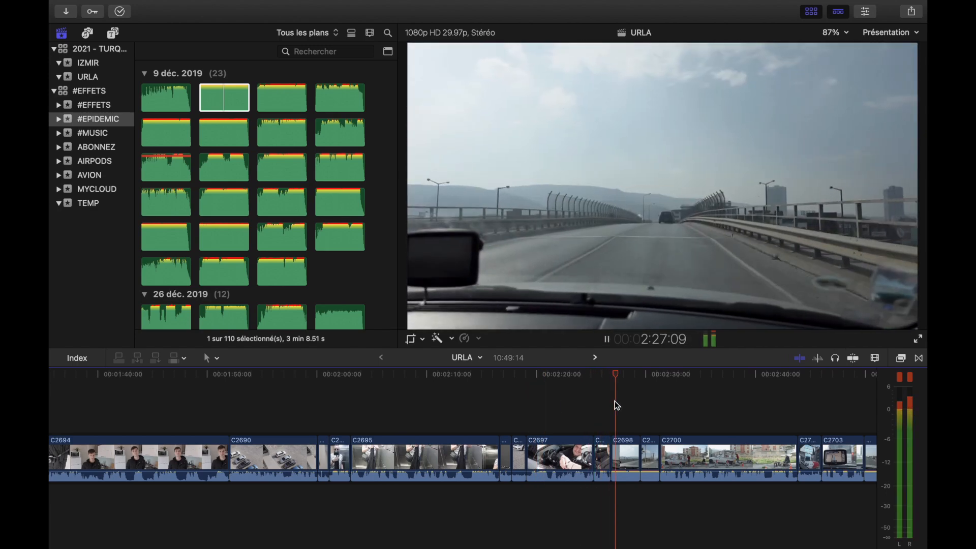
key("space")
key("space")
key("space")
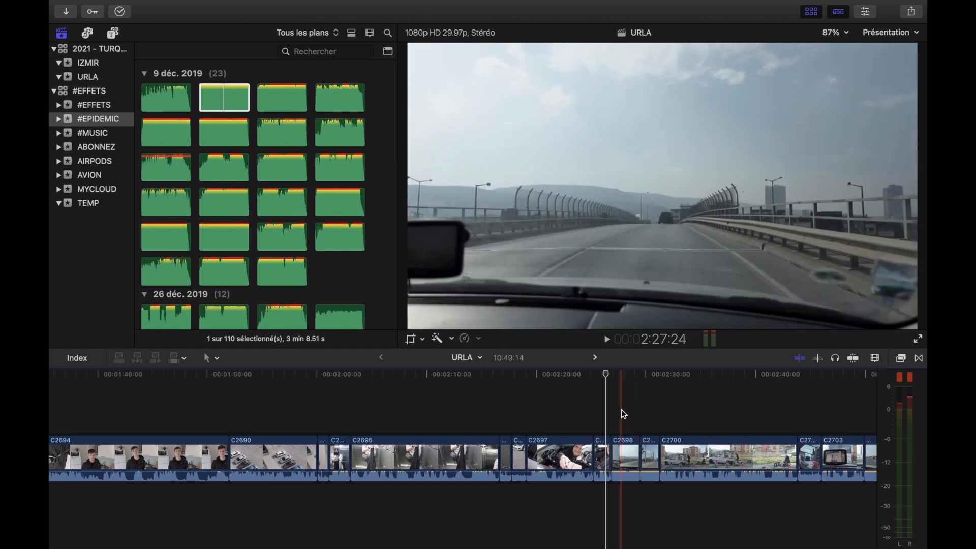
Add the ES_Beach Bonfire music beneath the driving scene and shift its start to just before clip C2698.
key("super+equal")
scroll(585, 452, "right", 15)
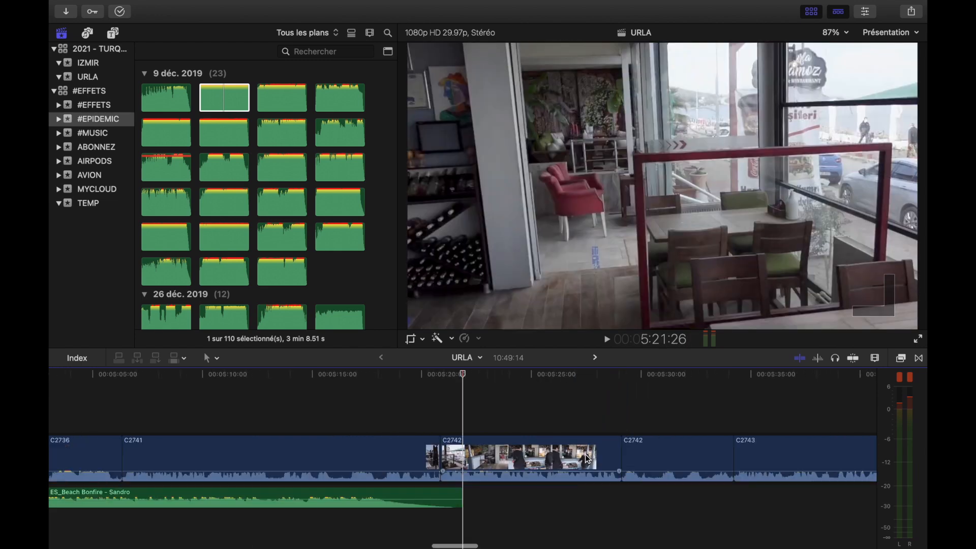
scroll(486, 496, "left", 10)
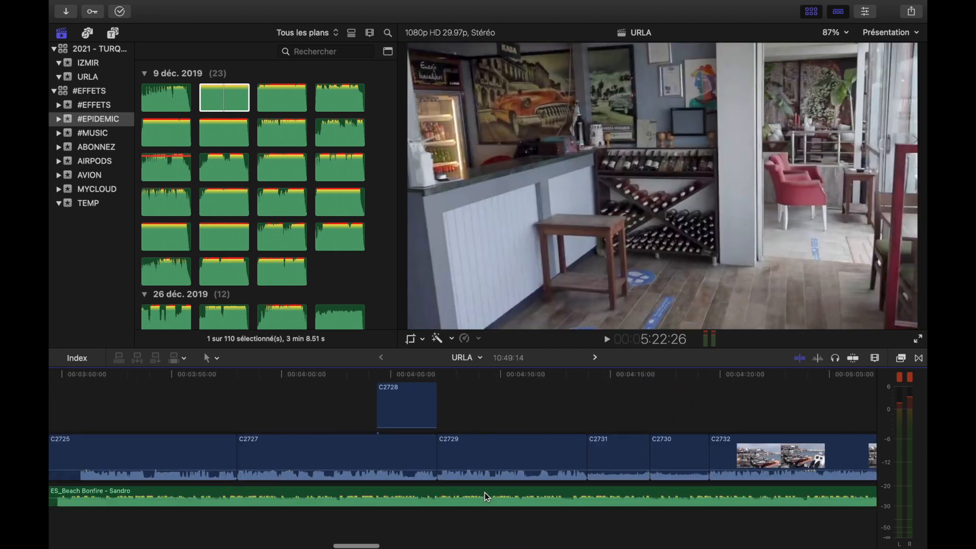
scroll(486, 497, "left", 8)
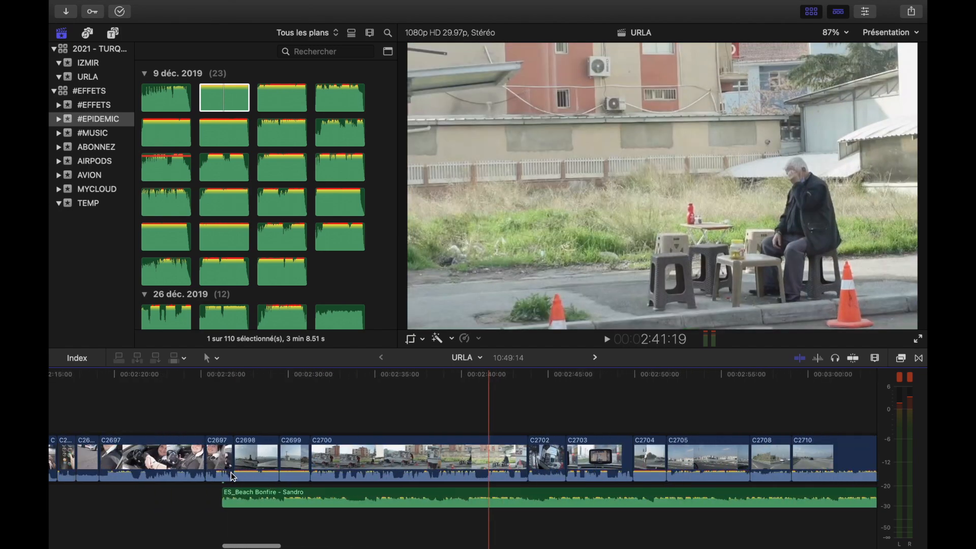
key("super+equal")
scroll(224, 470, "left", 2)
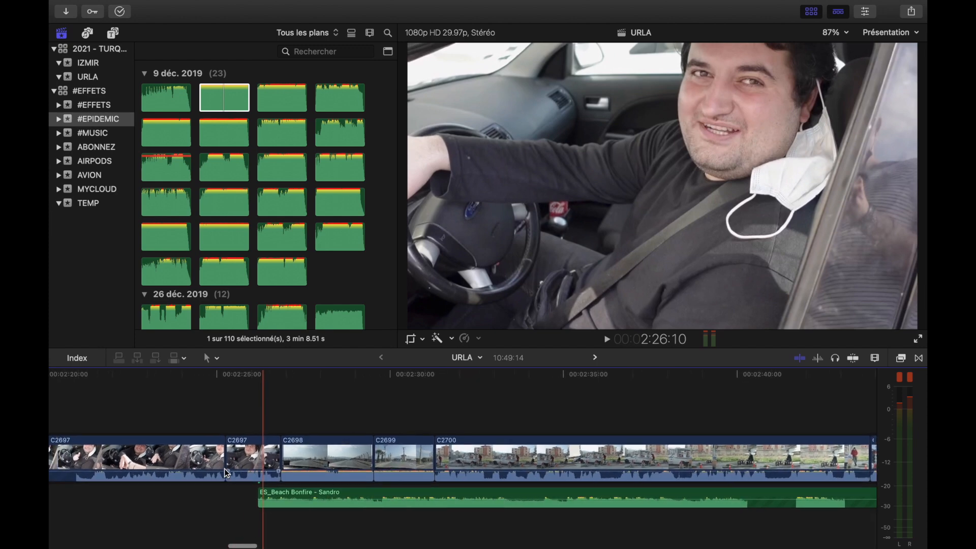
left_click_drag(273, 493, 287, 495)
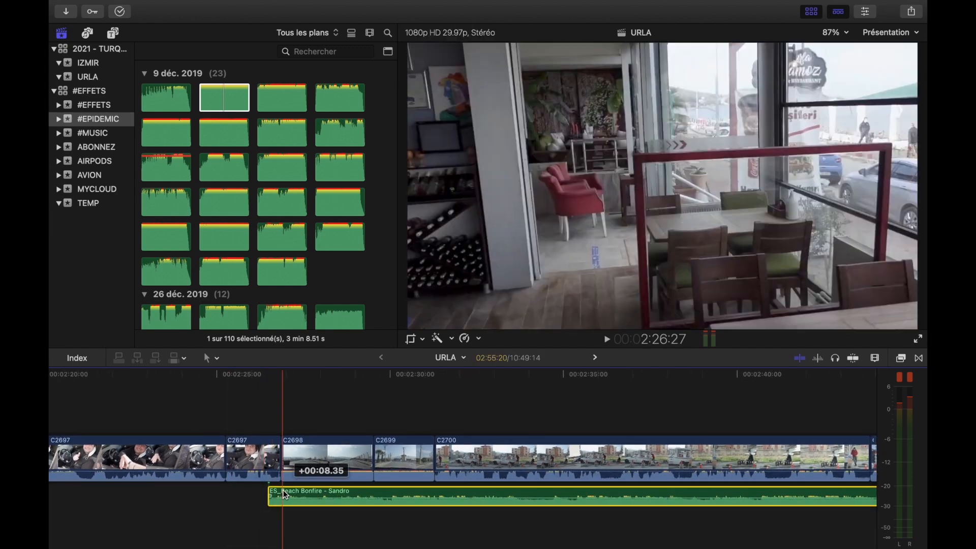
Lower the audio of driving clips C2698 and C2699 to silence.
left_click(314, 454)
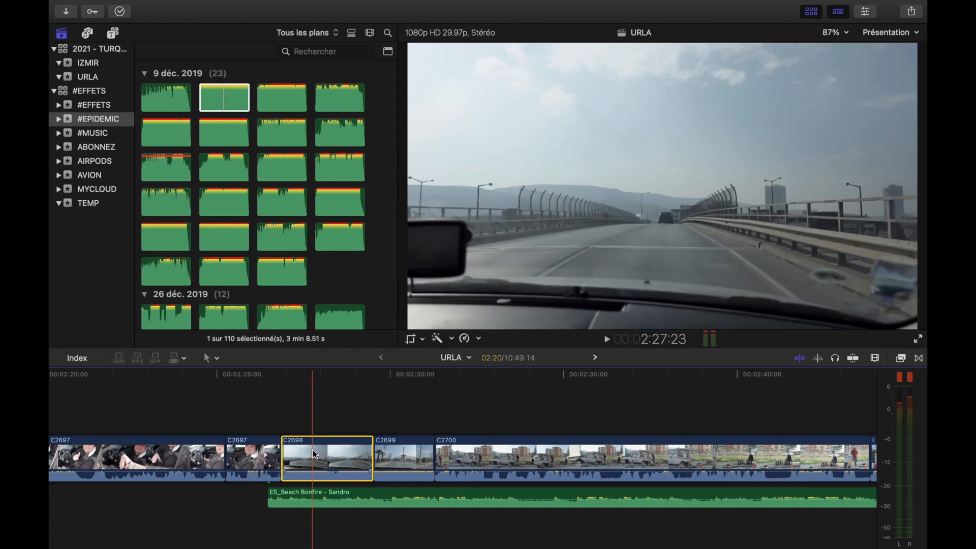
left_click_drag(313, 471, 313, 471)
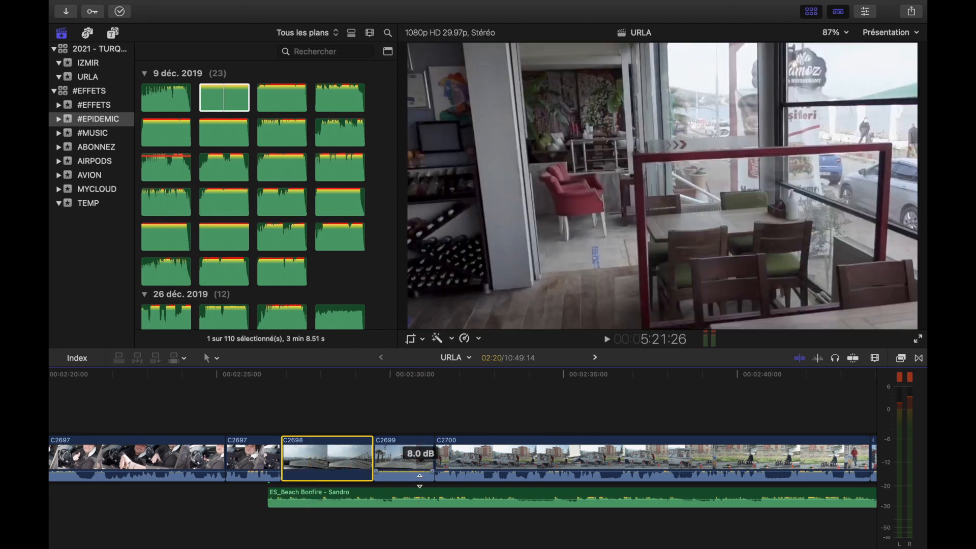
key("alt")
Cut the driving scene's music just after clip C2700 begins and delete the remainder.
left_click(447, 496)
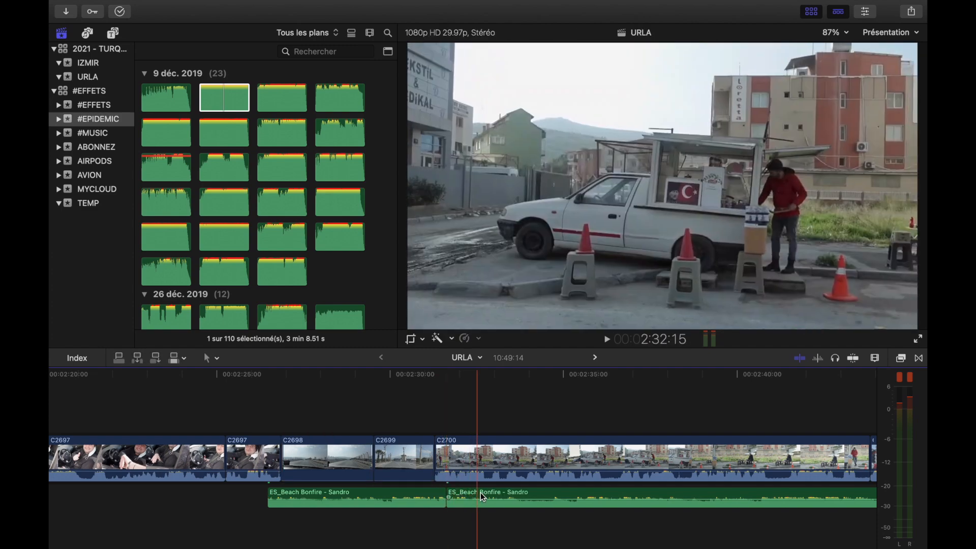
left_click(484, 496)
key("Delete")
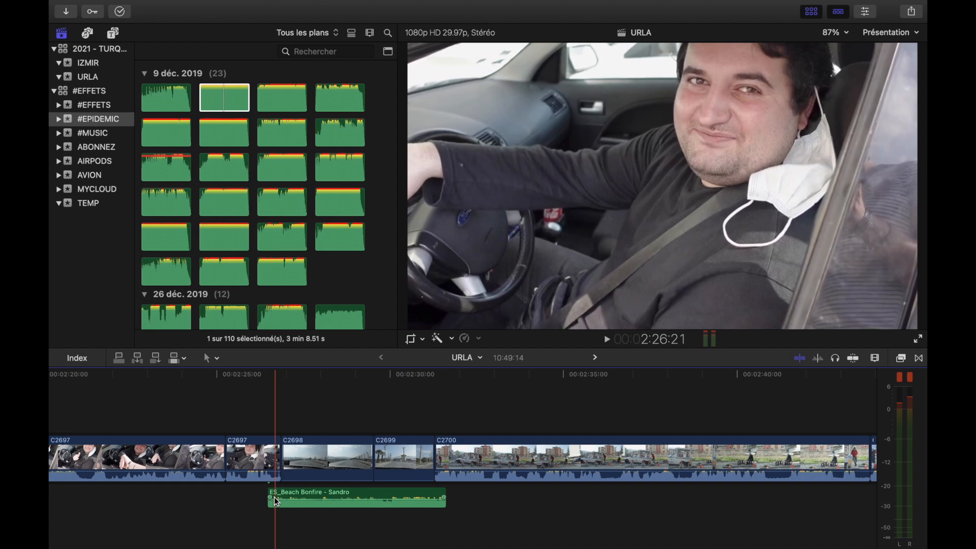
Add a short fade-in and fade-out to the music under the driving scene and play it back.
left_click_drag(269, 498, 288, 497)
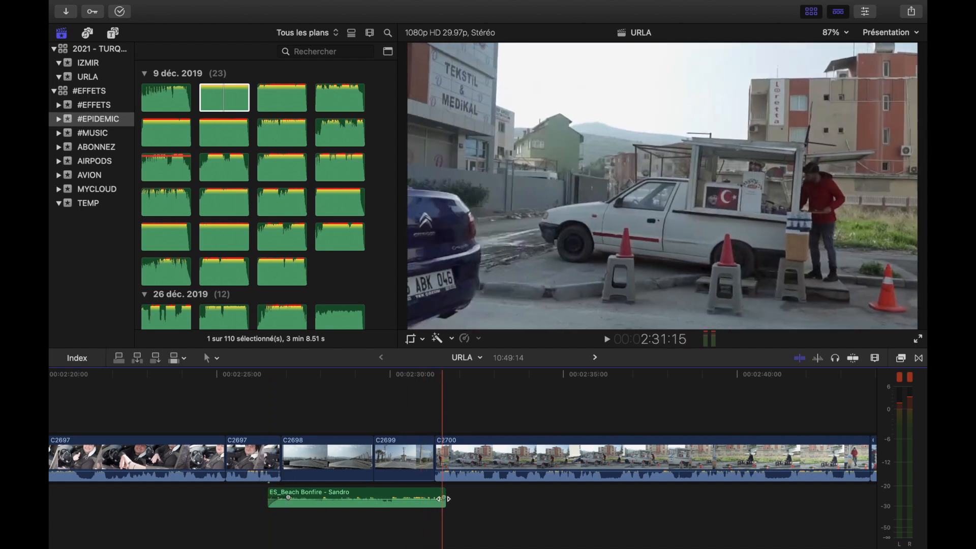
left_click_drag(443, 498, 423, 498)
key("space")
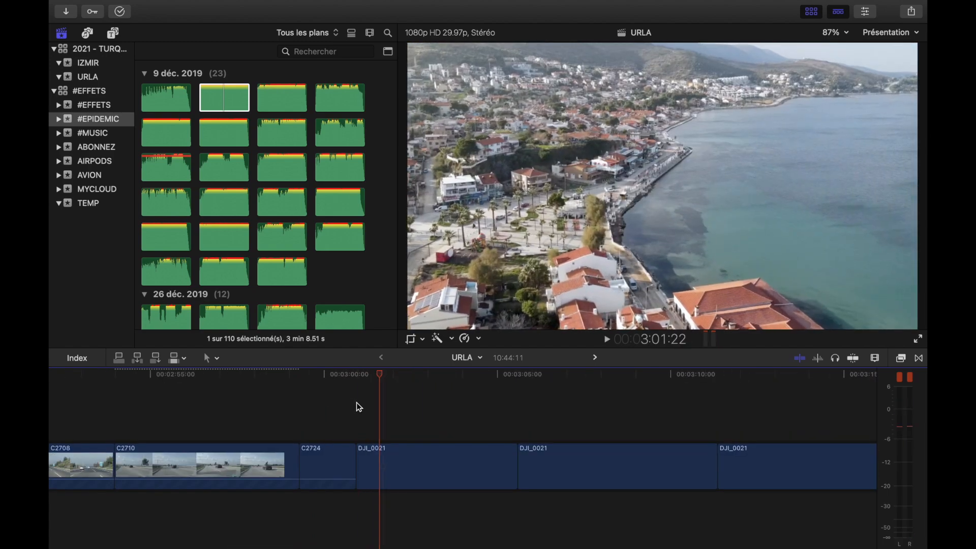
Add a short fade-in to the ES_Beach Bonfire music beneath the DJI_0021 drone shots and play its opening.
key("space")
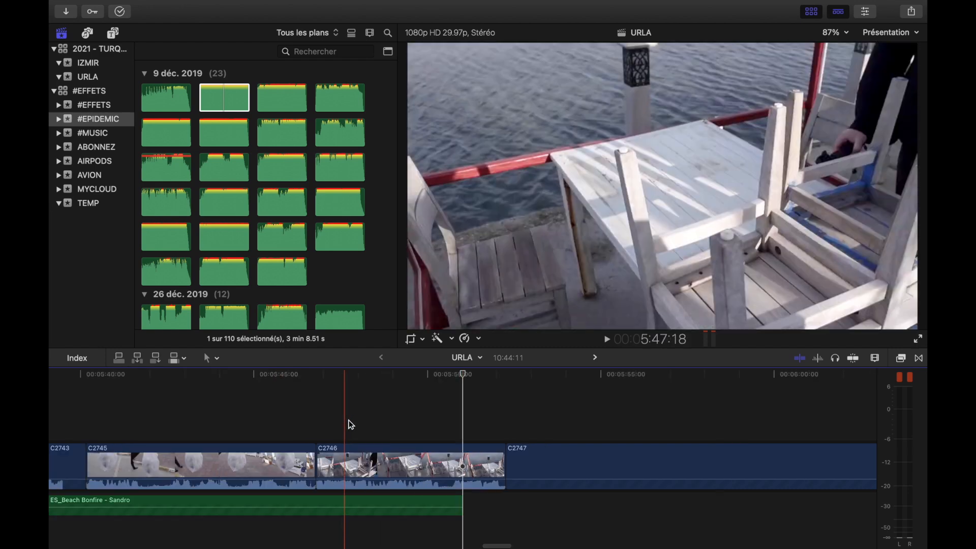
scroll(353, 422, "left", 15)
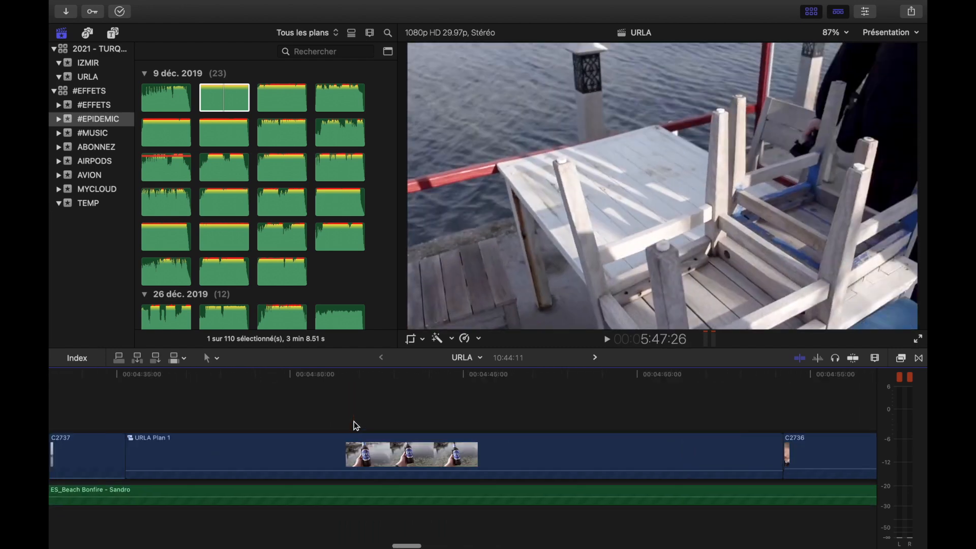
scroll(353, 422, "left", 10)
scroll(353, 422, "left", 2)
key("super+minus")
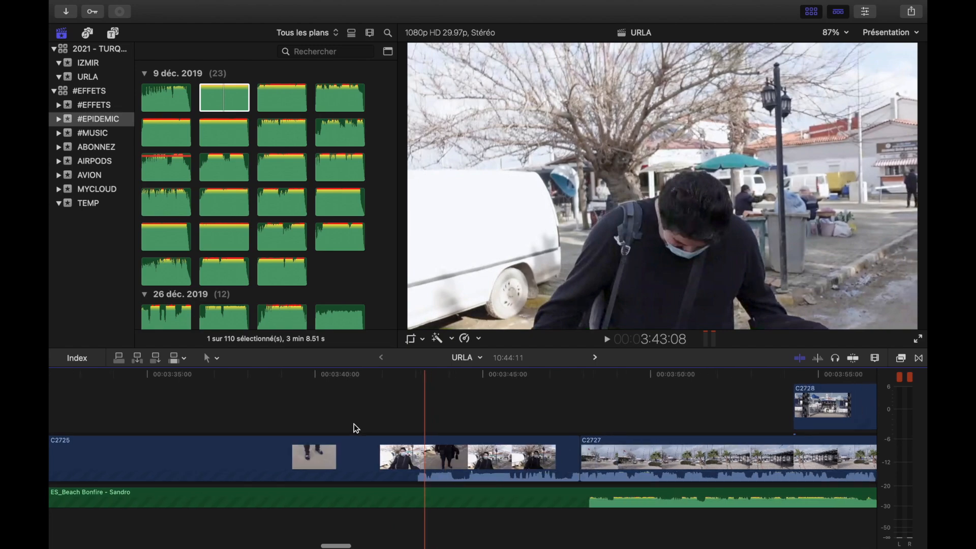
scroll(355, 428, "left", 10)
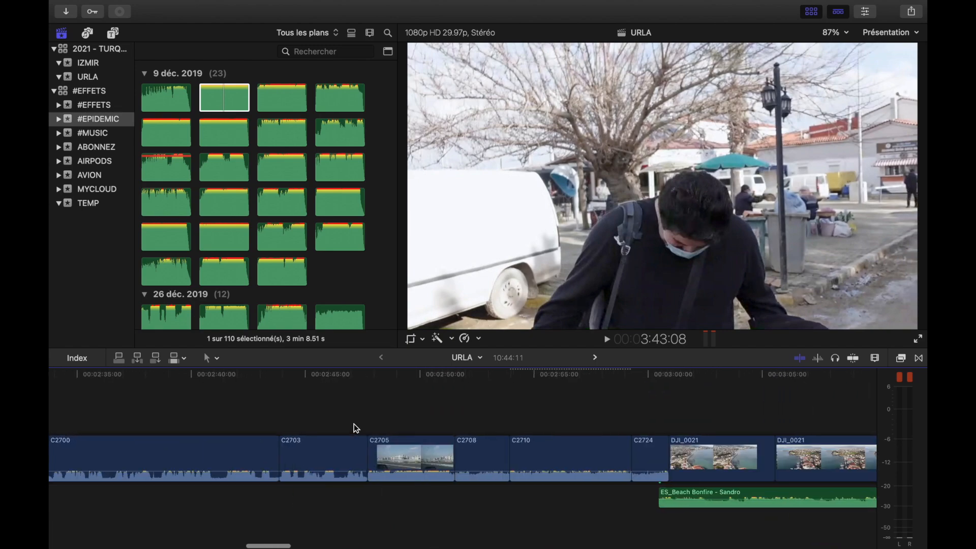
scroll(356, 427, "right", 4)
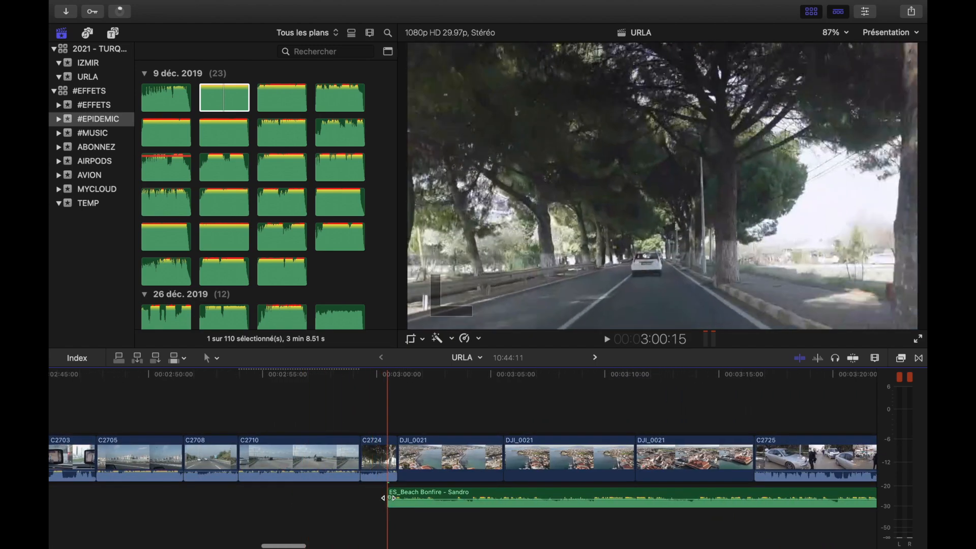
left_click_drag(389, 497, 407, 498)
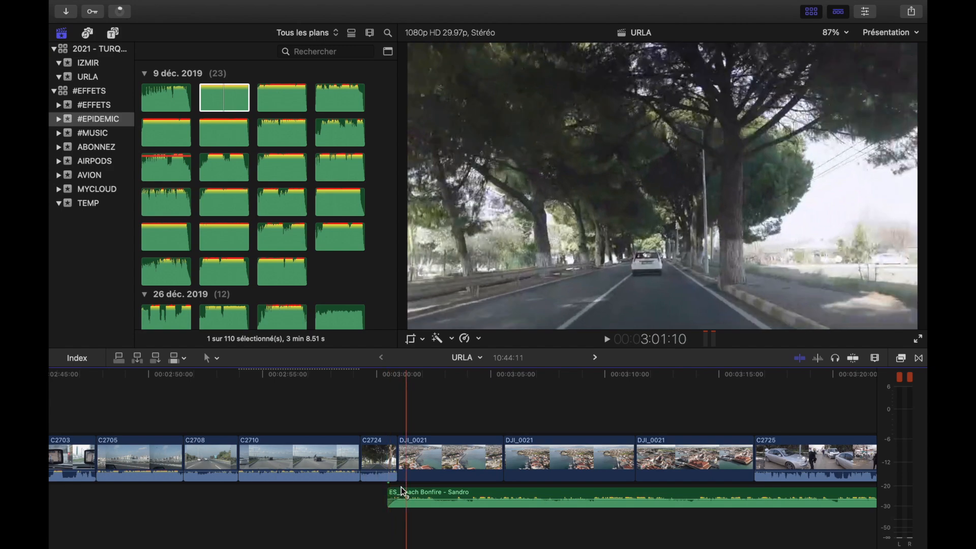
key("space")
key("space")
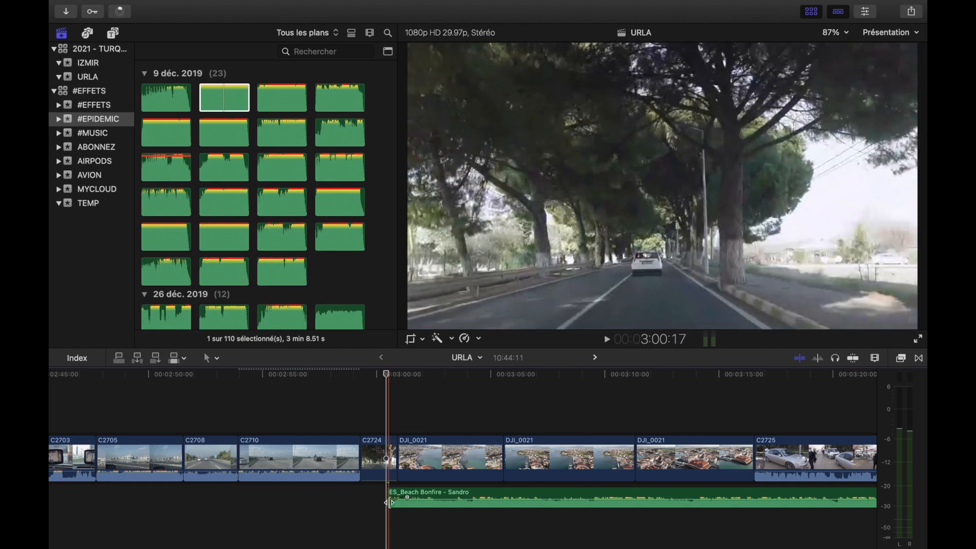
Extend the start of the drone scene's music back to just before clip C2724 and play it back.
left_click_drag(385, 493, 353, 497)
key("space")
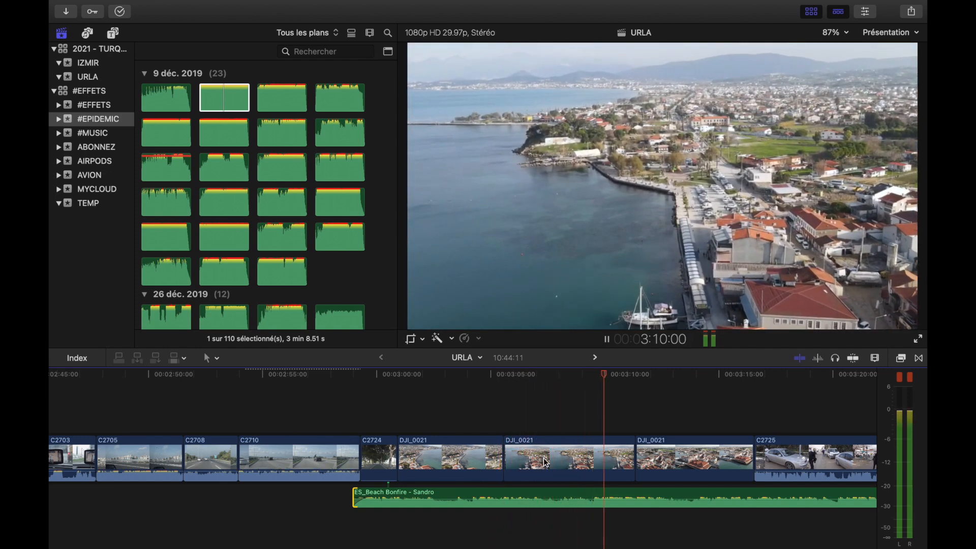
scroll(630, 495, "right", 5)
key("space")
Cut the drone scene's music just after clip C2725 begins and delete the remainder.
key("r")
left_click(676, 499)
key("a")
left_click(710, 501)
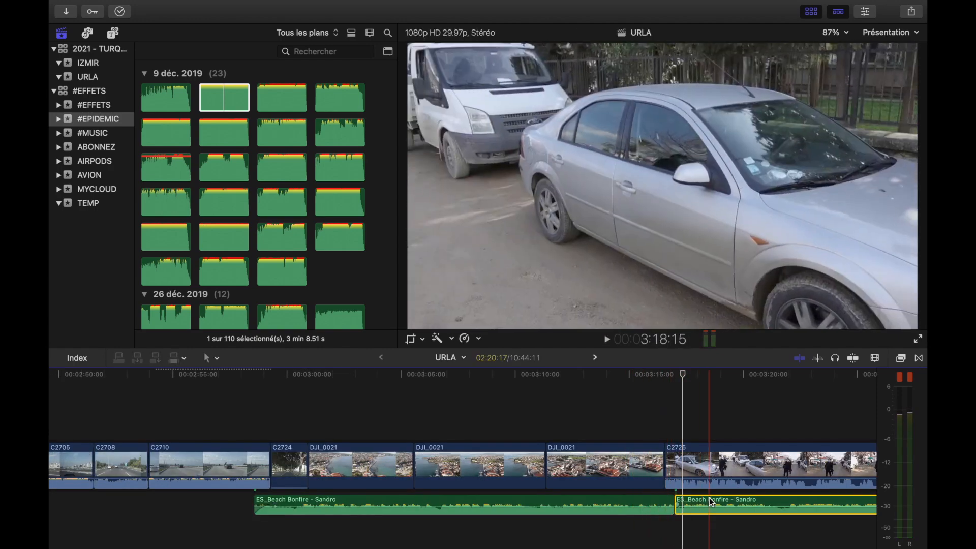
key("Delete")
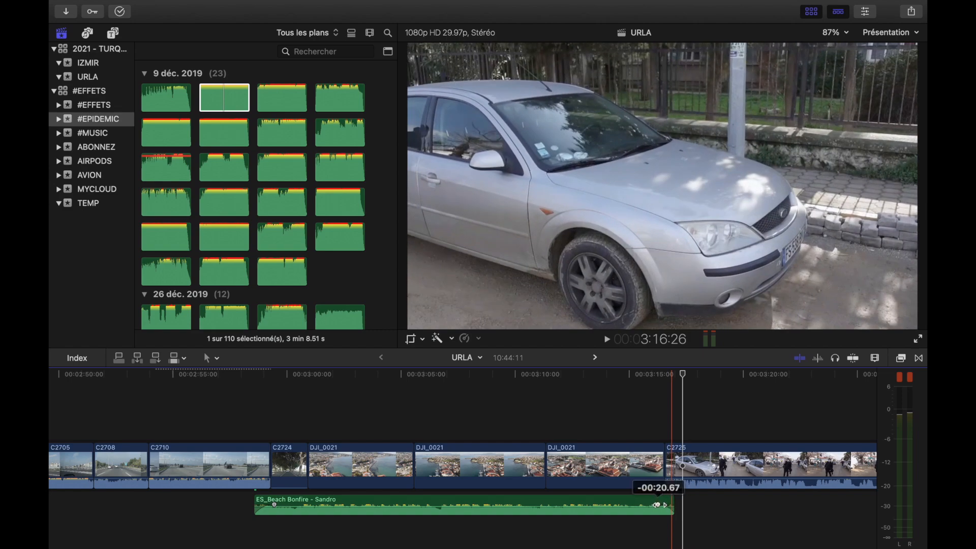
Add a short fade-out to the end of the drone scene's music and play it into clip C2725.
key("space")
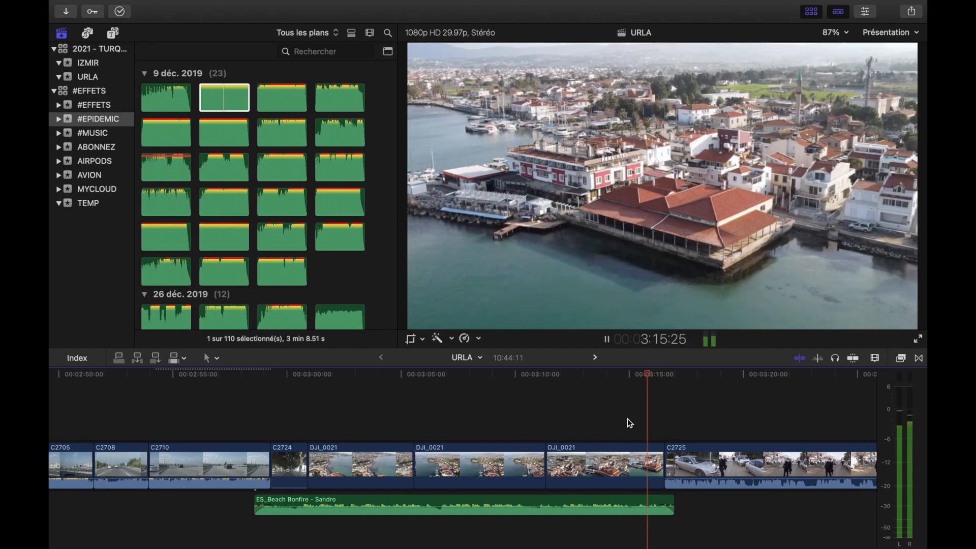
scroll(627, 419, "right", 5)
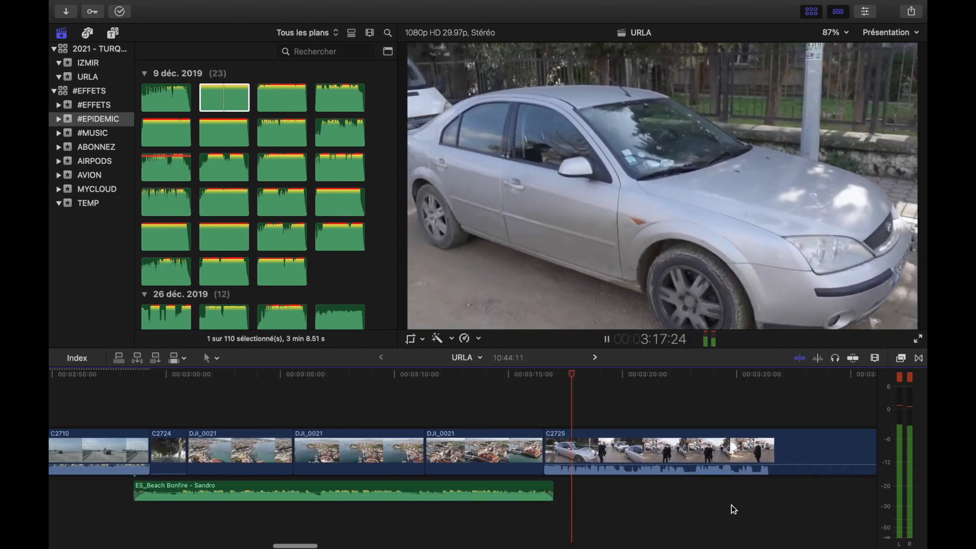
key("space")
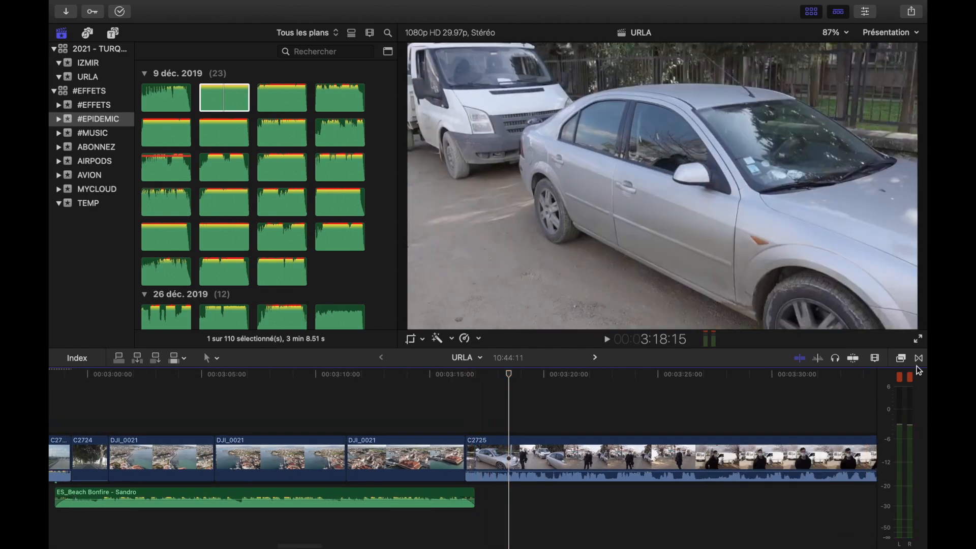
Apply the TransZoom Zoom In transition between the last DJI_0021 drone shot and clip C2725 and play it back.
left_click(919, 362)
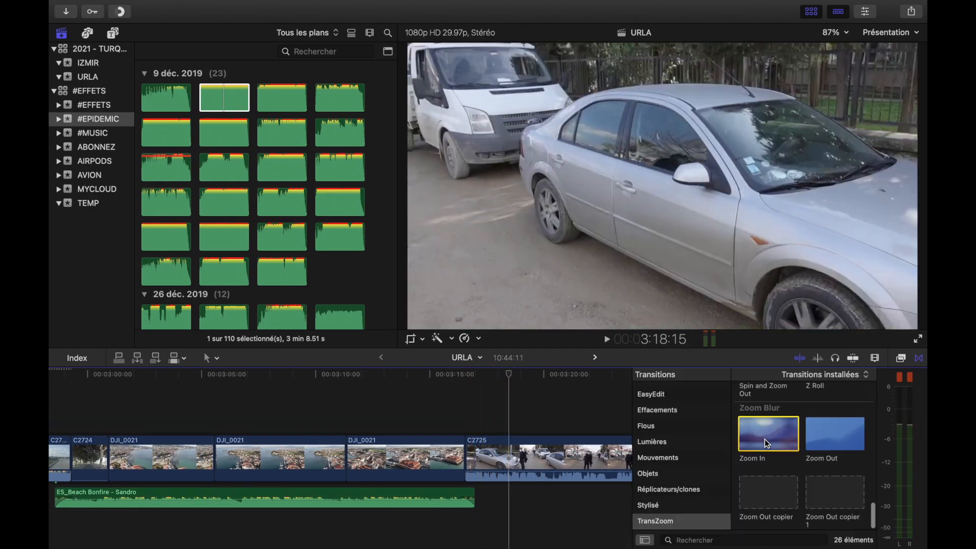
mouse_move(760, 438)
left_mouse_down()
mouse_move(523, 504)
mouse_move(462, 451)
left_mouse_up()
key("space")
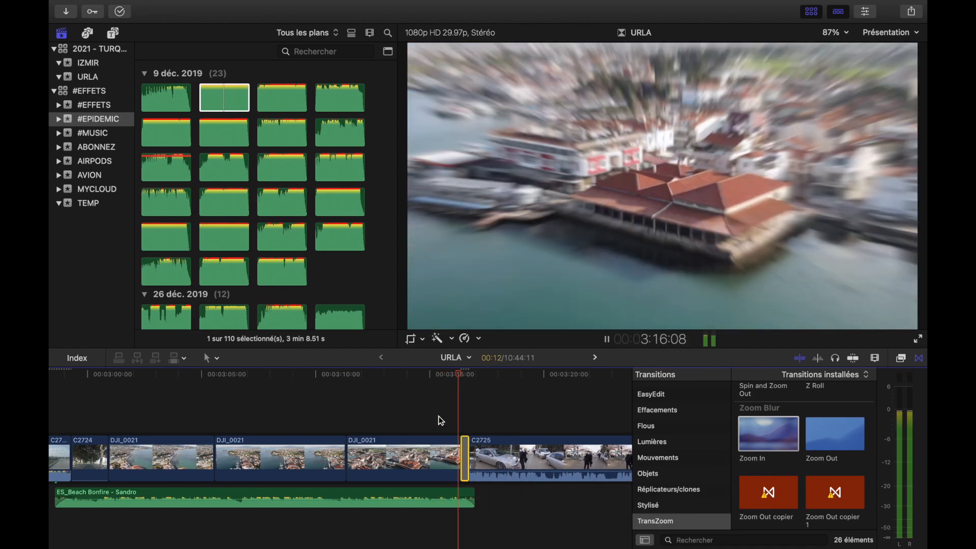
left_click(919, 359)
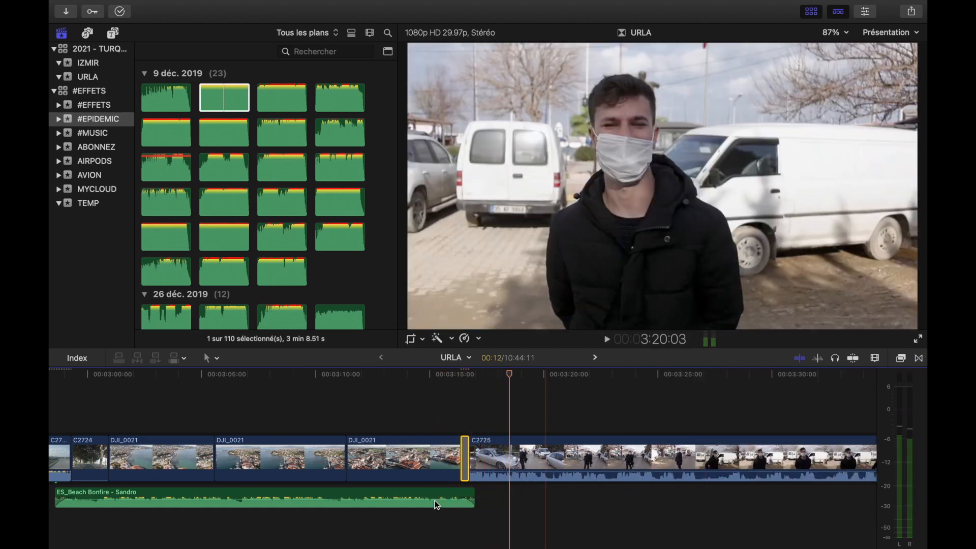
Lengthen the drone scene music's fade-out to about 3 seconds 19 frames and set its end just after clip C2725 begins.
left_click_drag(474, 496, 496, 493)
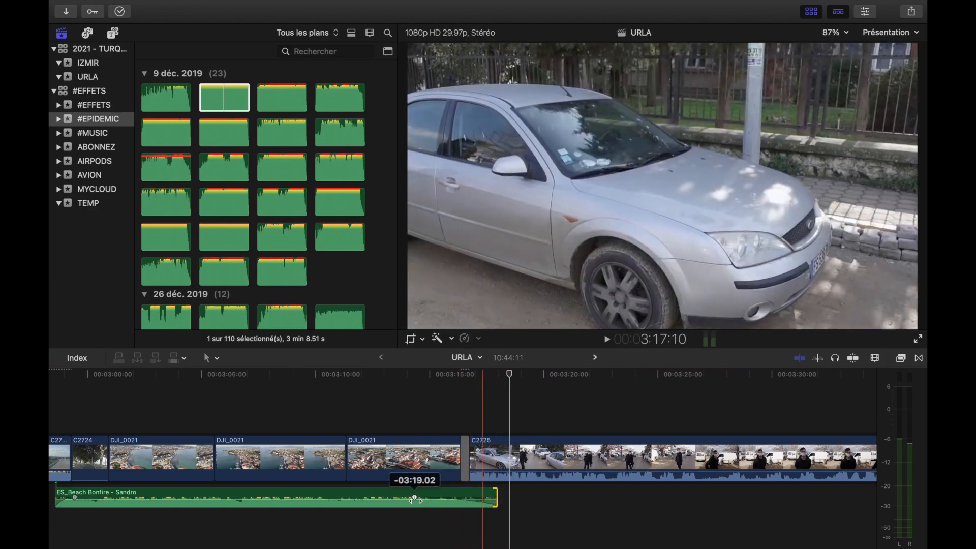
left_click_drag(496, 493, 476, 492)
key("space")
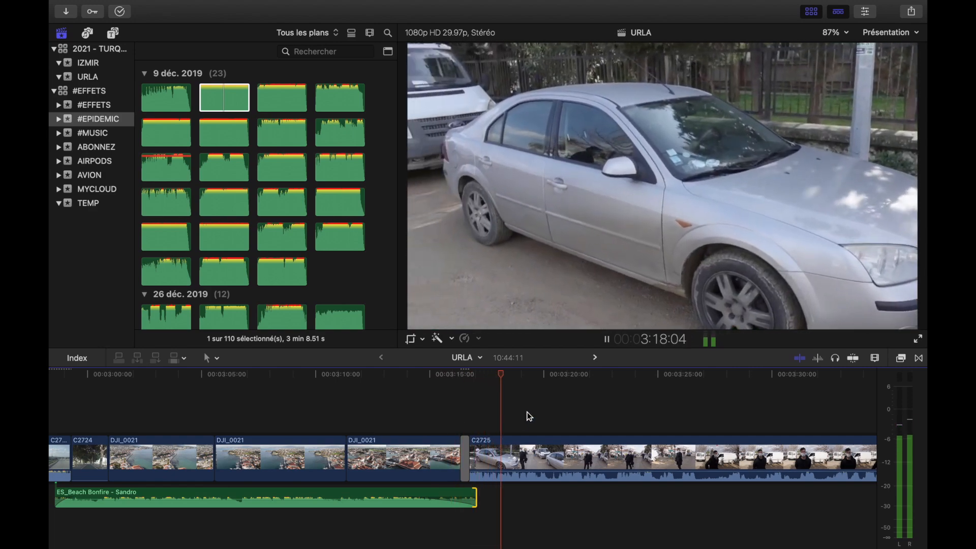
Review the footage and sound from clip C2725 through the harbour shots up to C2731.
scroll(605, 407, "right", 10)
left_click(672, 408)
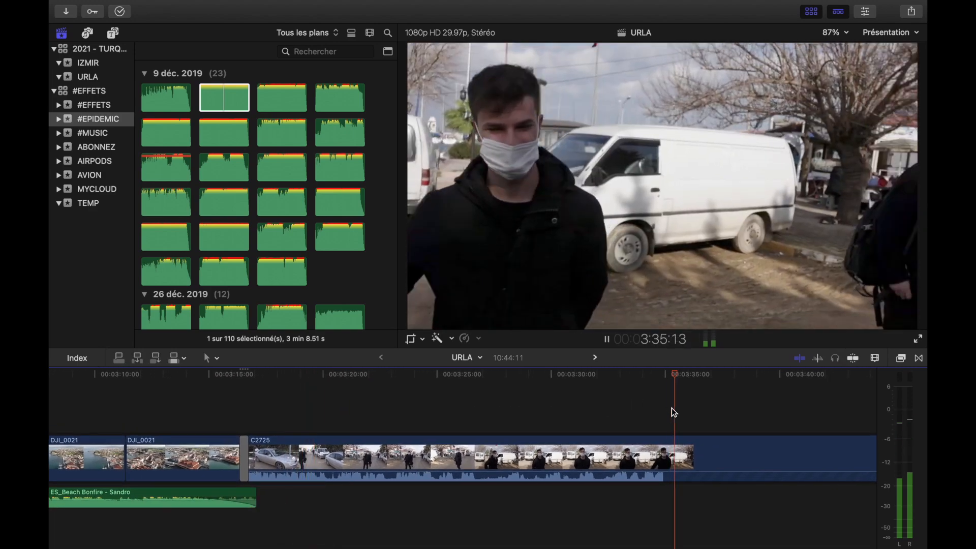
scroll(671, 408, "right", 10)
key("space")
scroll(723, 415, "right", 15)
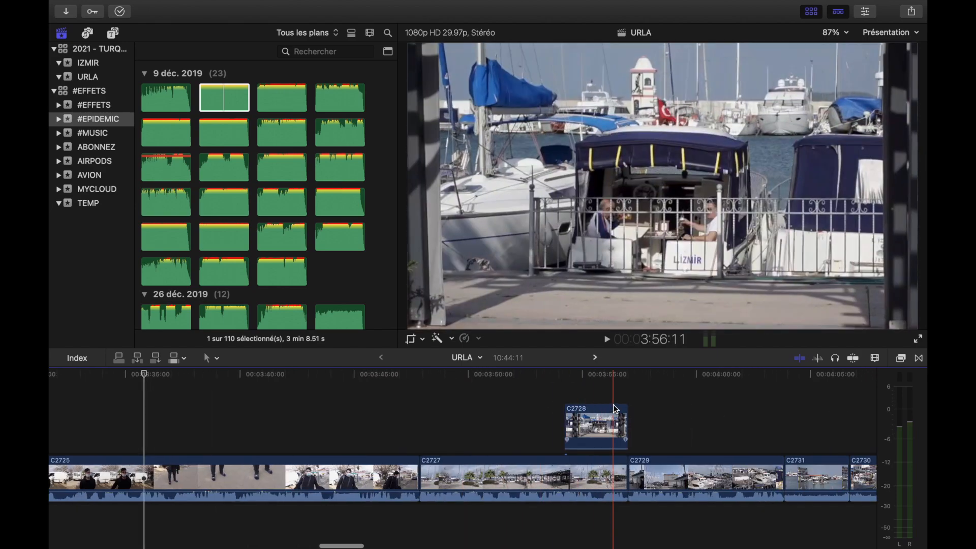
scroll(806, 423, "right", 7)
key("space")
left_click(714, 410)
key("space")
key("space")
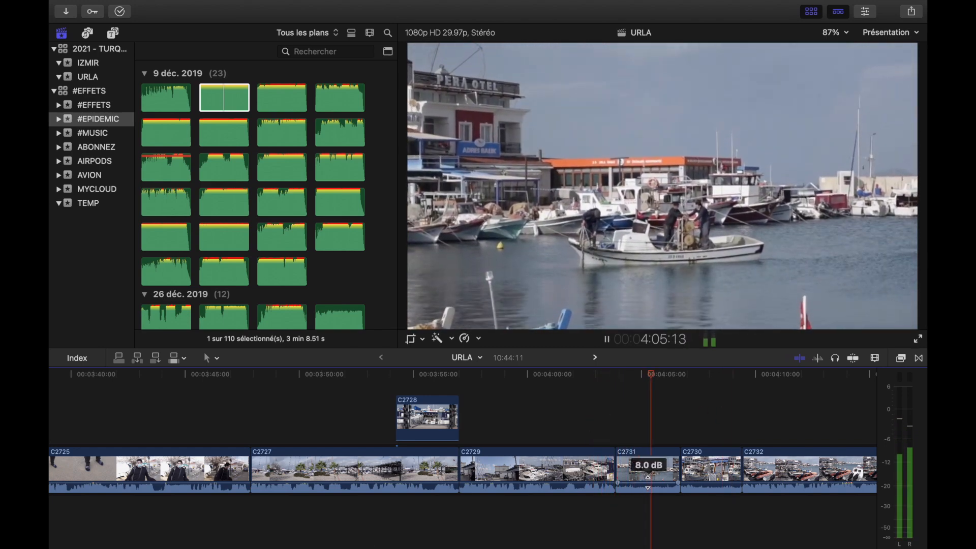
Lower the audio level of harbour clip C2730 and play it back with the preceding clip.
key("space")
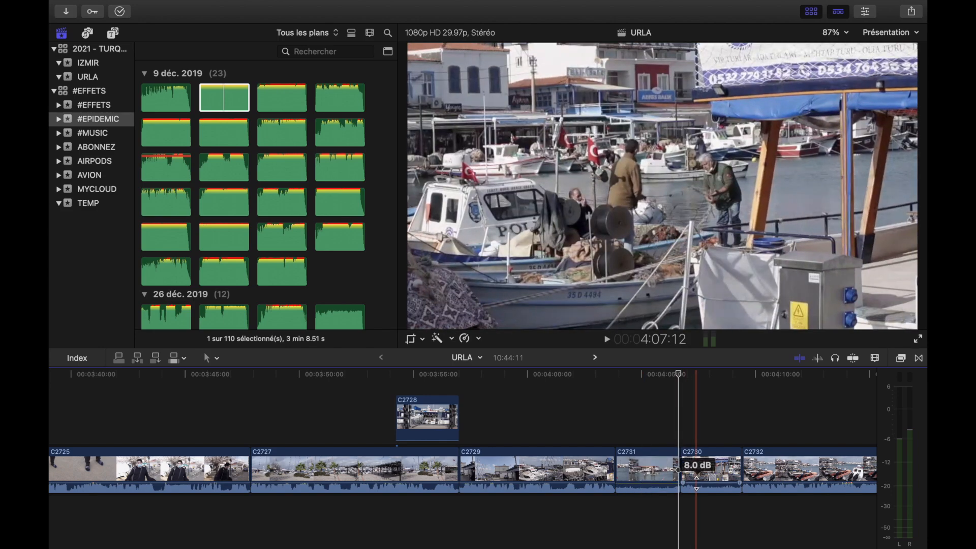
left_click_drag(696, 483, 698, 500)
key("space")
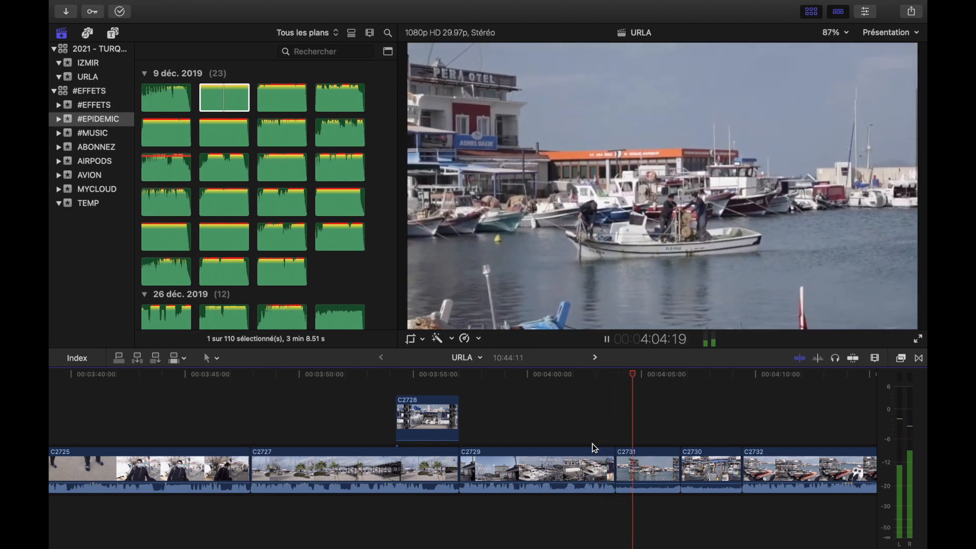
Check the footage and sound of the harbour clips from C2730 through C2733.
scroll(592, 443, "right", 5)
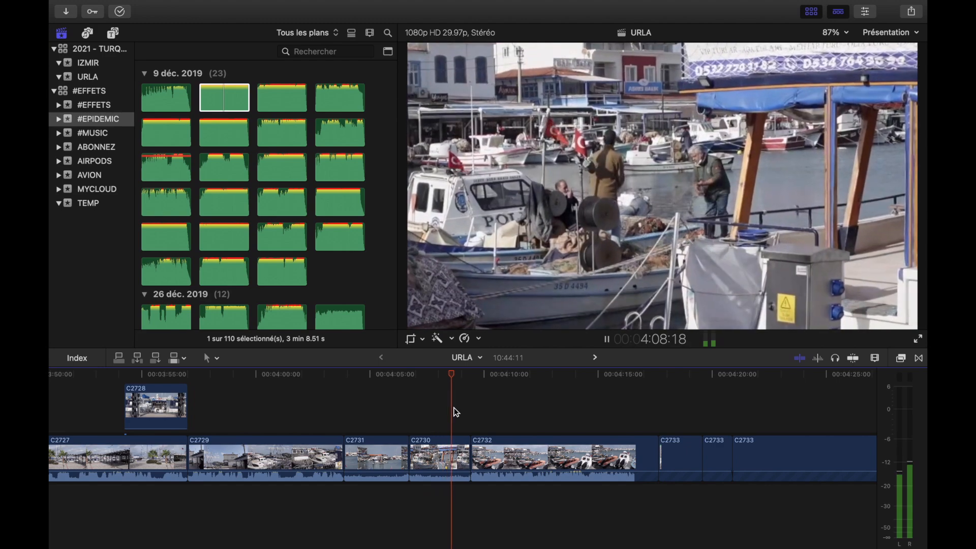
left_click(586, 396)
left_click(681, 388)
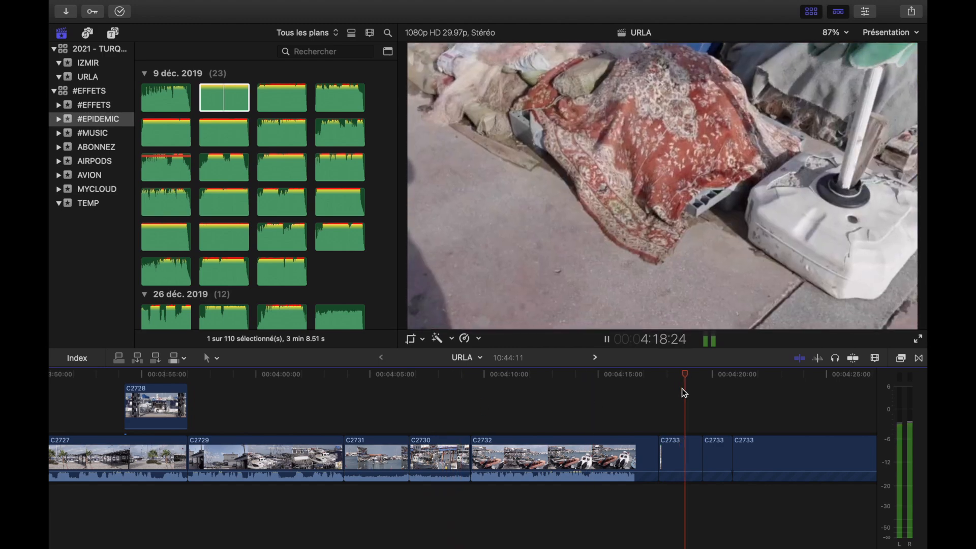
scroll(682, 389, "right", 3)
left_click(635, 389)
key("super+minus")
key("super+minus")
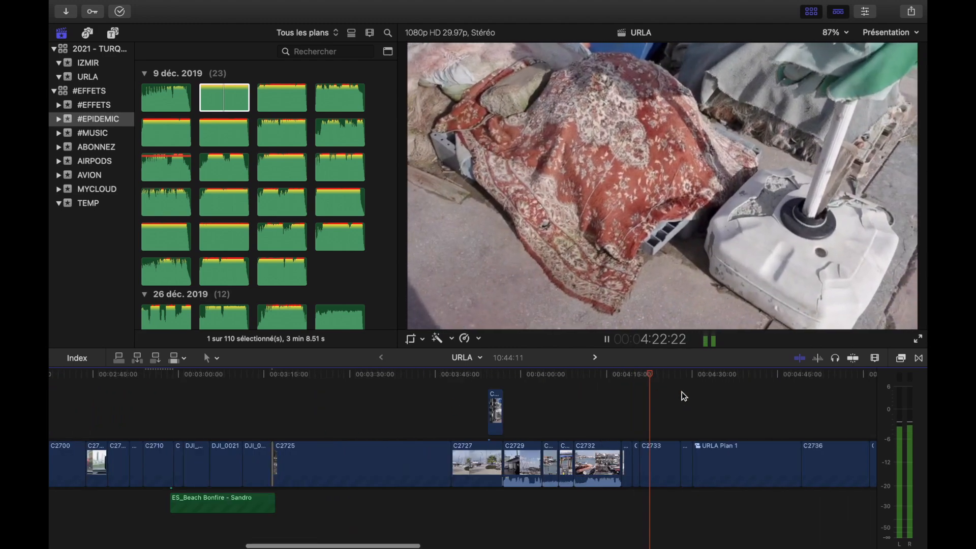
key("space")
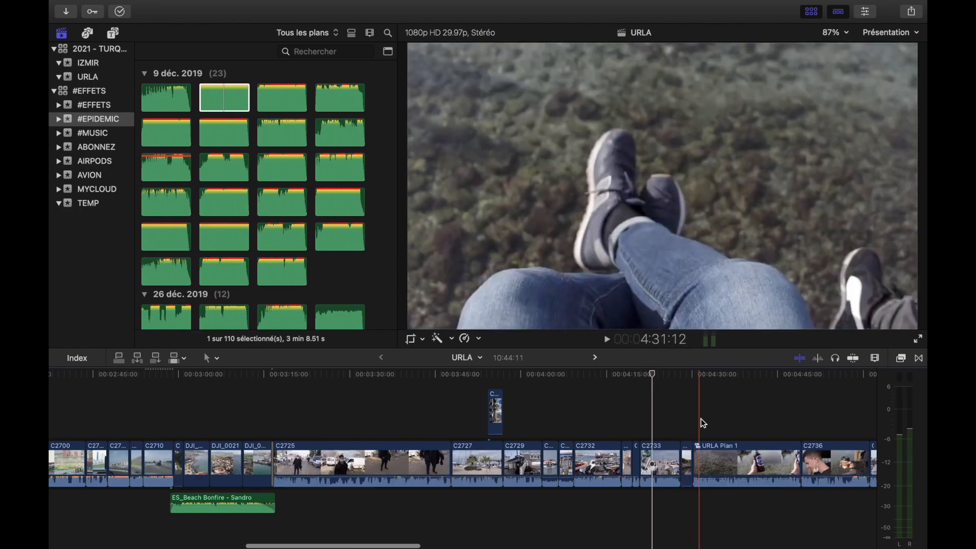
Play the junction after clip C2733 and delete the short shoreline clip just before the compound clip URLA Plan 1.
left_click(681, 416)
key("space")
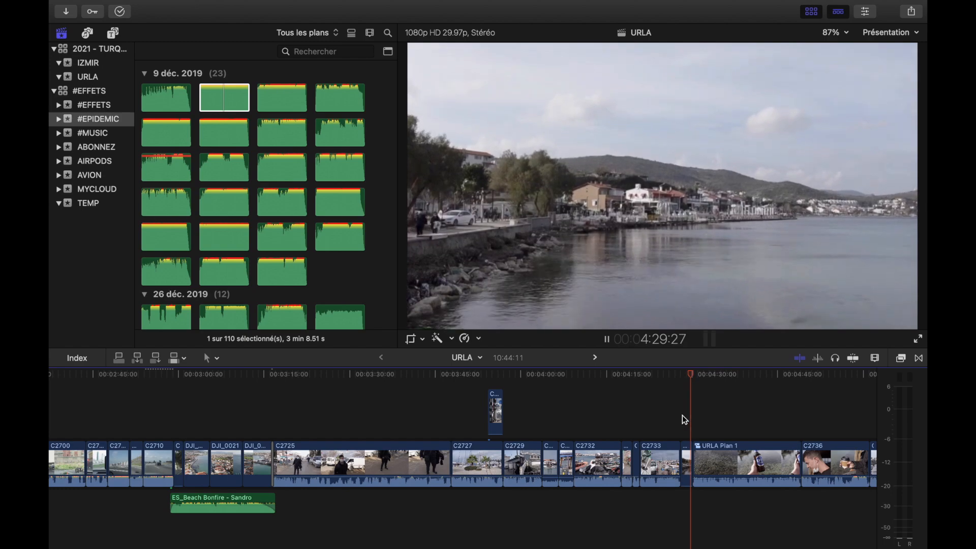
left_click(673, 419)
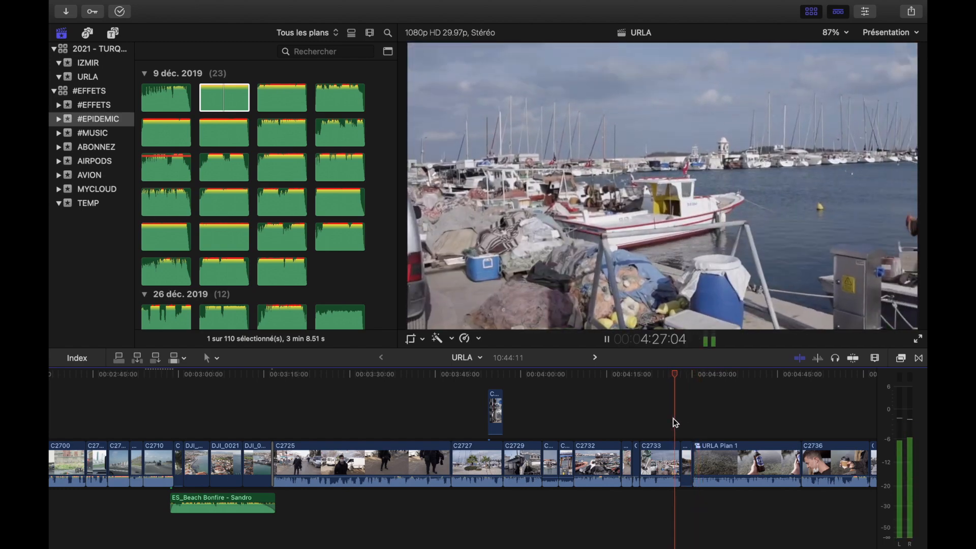
left_click(688, 451)
key("Delete")
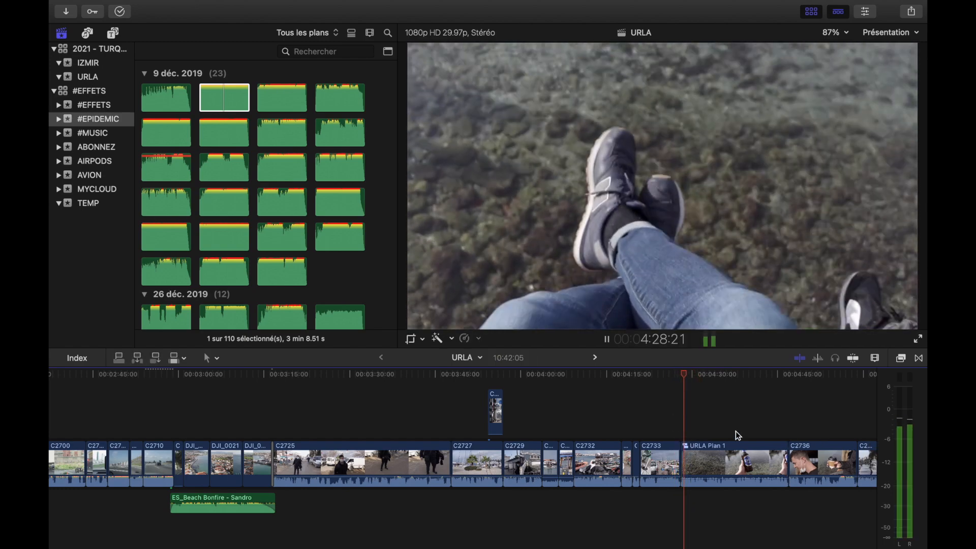
Review the clips from URLA Plan 1 through the seaside conversation in the C2751 clips.
left_click(736, 431)
left_click(774, 415)
scroll(773, 415, "right", 2)
scroll(773, 416, "right", 5)
left_click(576, 428)
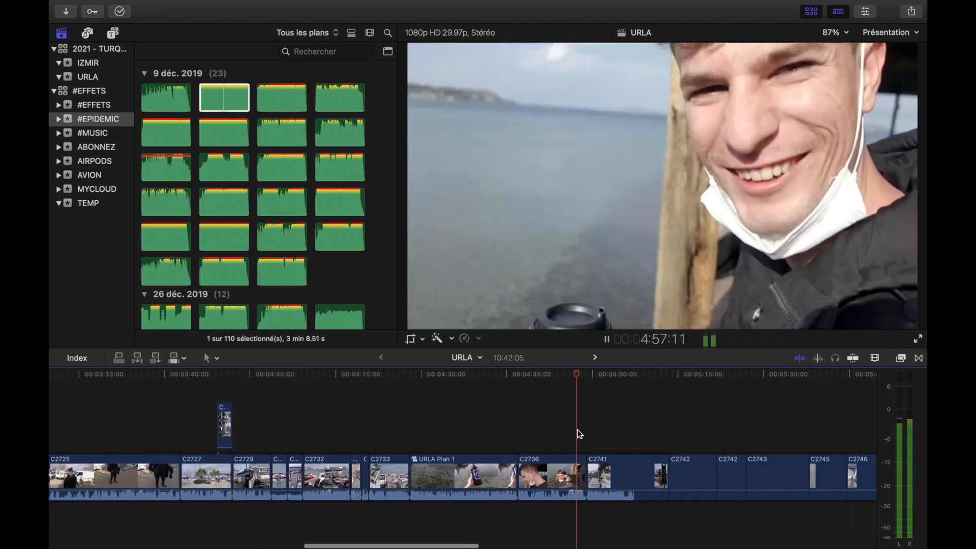
scroll(576, 429, "right", 2)
key("space")
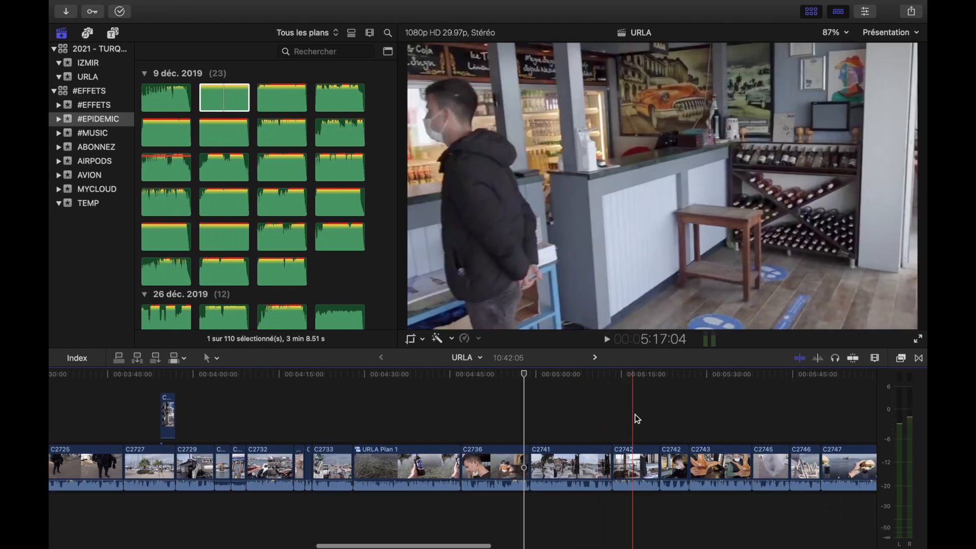
scroll(721, 426, "right", 5)
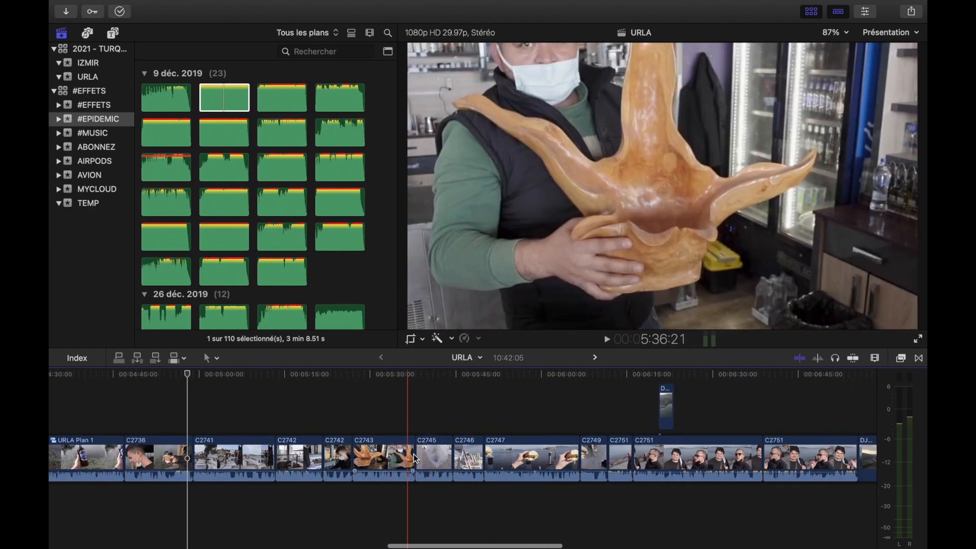
left_click(425, 455)
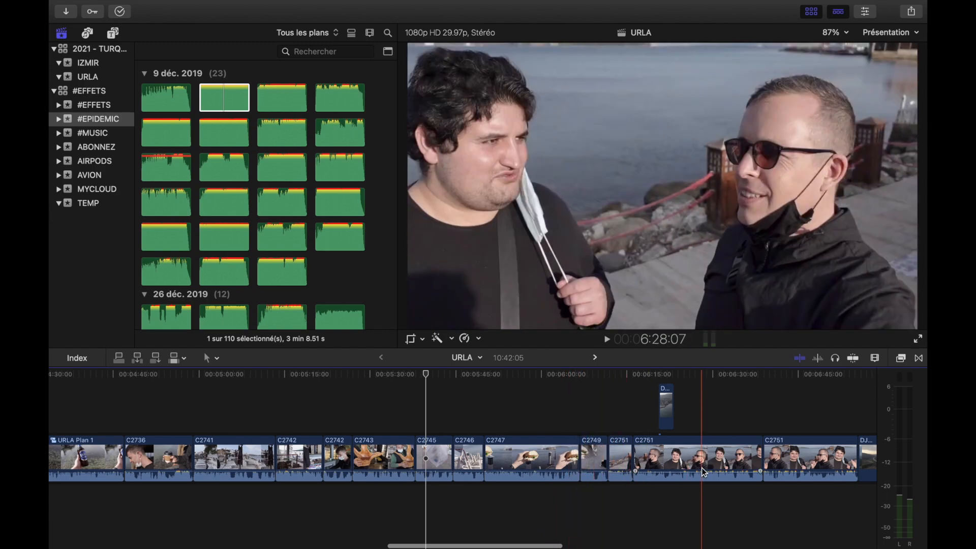
scroll(704, 472, "right", 5)
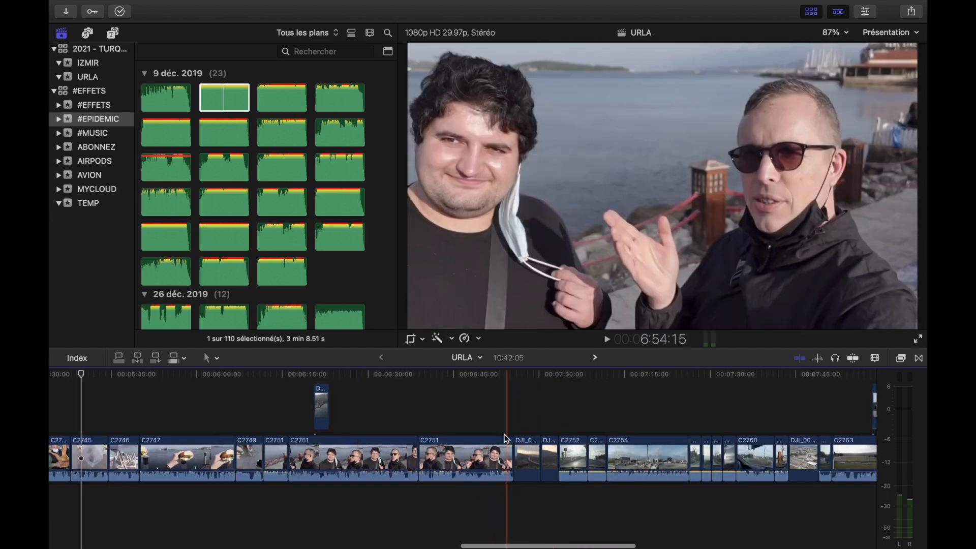
Connect the selected Beach Bonfire music near the end of the last C2751 clip, cut it at clip C2752 and delete the remainder.
key("q")
scroll(503, 434, "right", 7)
scroll(414, 490, "left", 5)
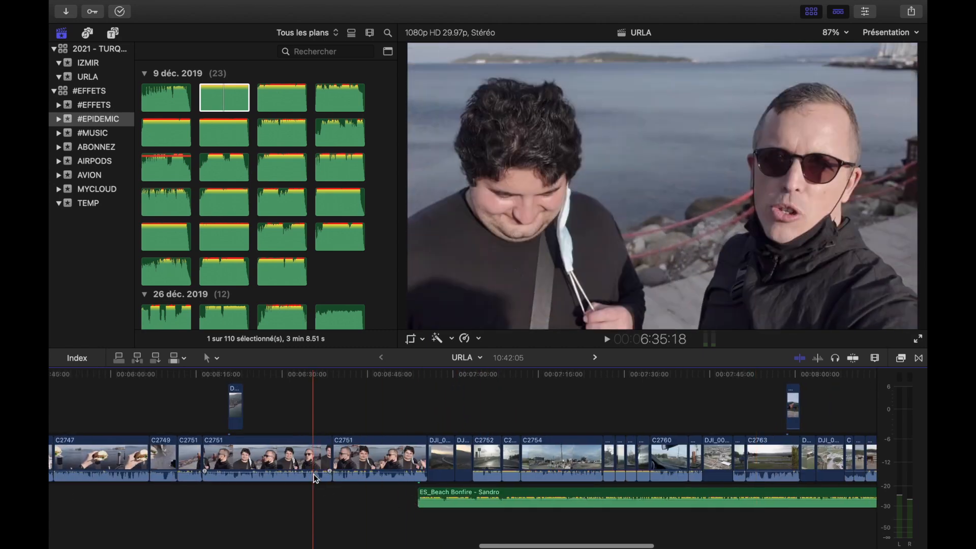
key("super+equal")
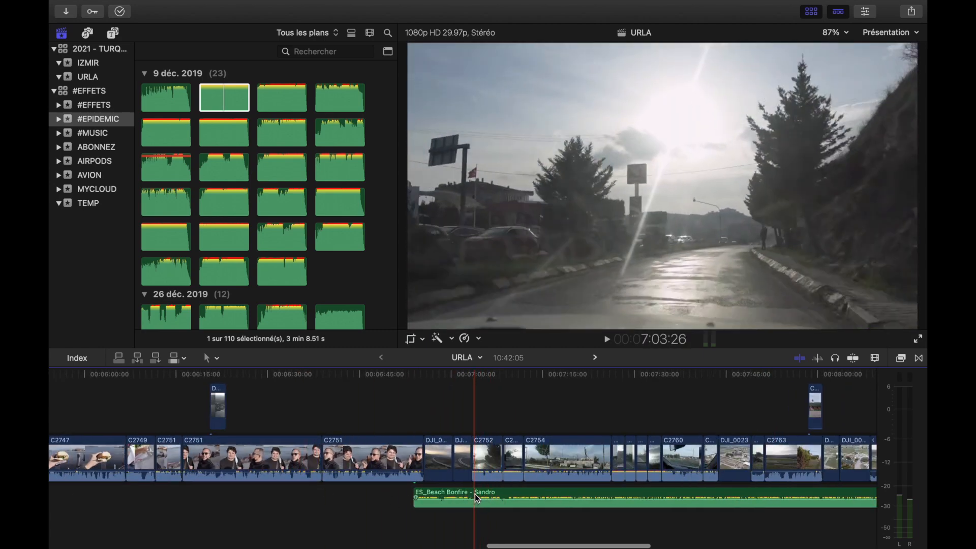
key("super+b")
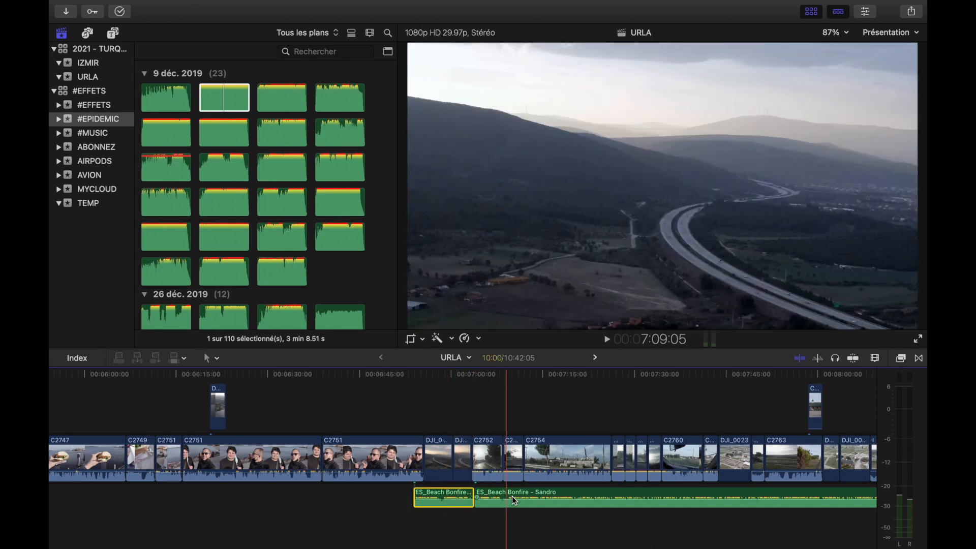
left_click(498, 498)
key("Delete")
Fade the short music clip in and out under the DJI_0024 drone shots and play back the passage.
scroll(419, 497, "up", 3)
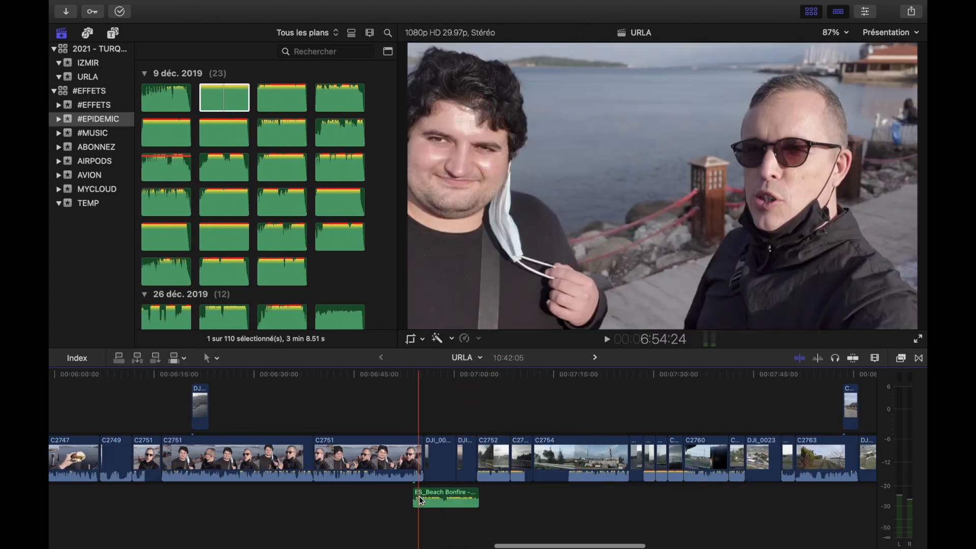
mouse_move(412, 498)
left_mouse_down()
mouse_move(425, 499)
mouse_move(415, 498)
left_mouse_up()
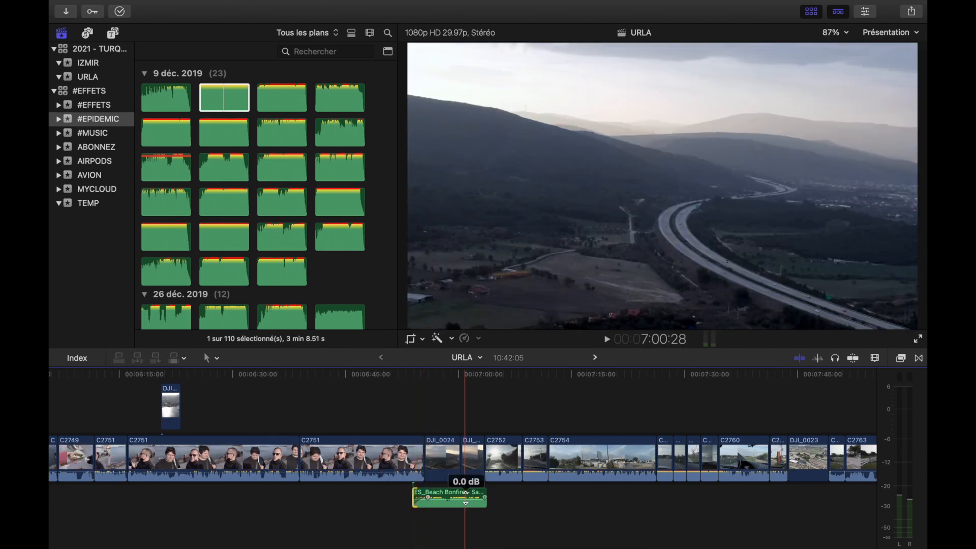
left_click_drag(477, 499, 472, 499)
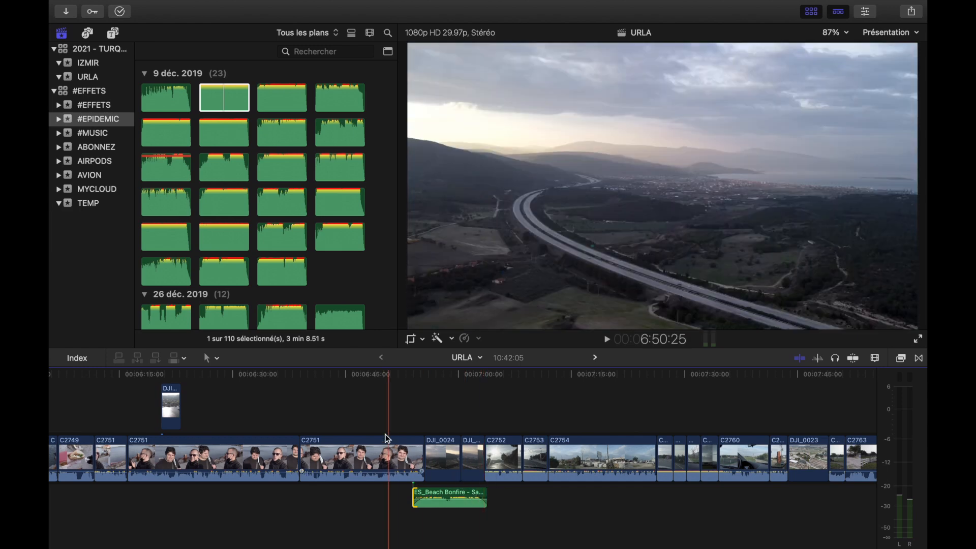
key("space")
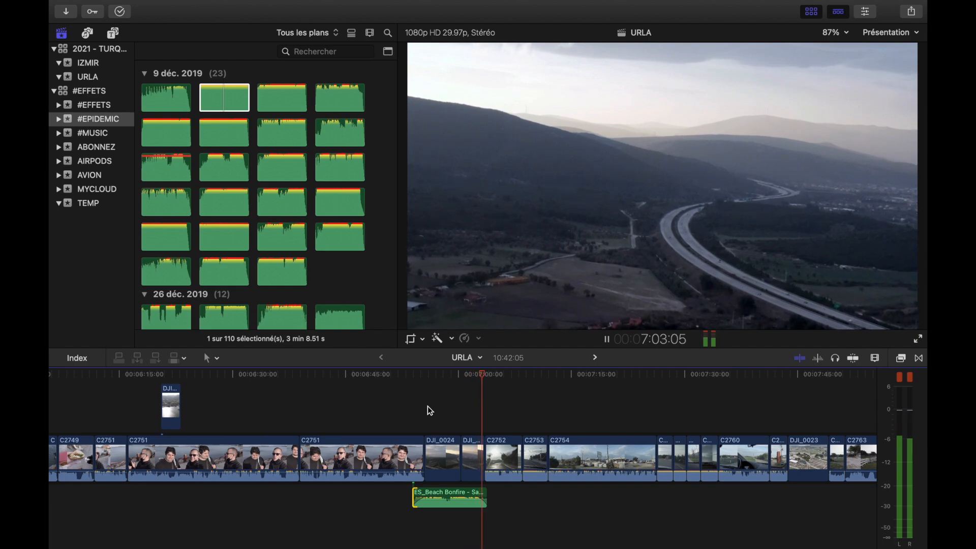
scroll(534, 424, "right", 8)
key("space")
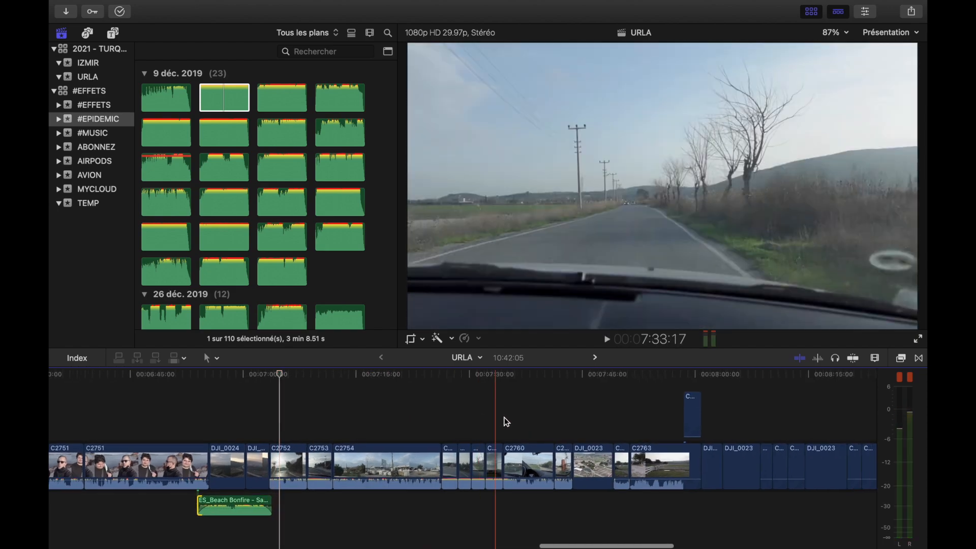
key("space")
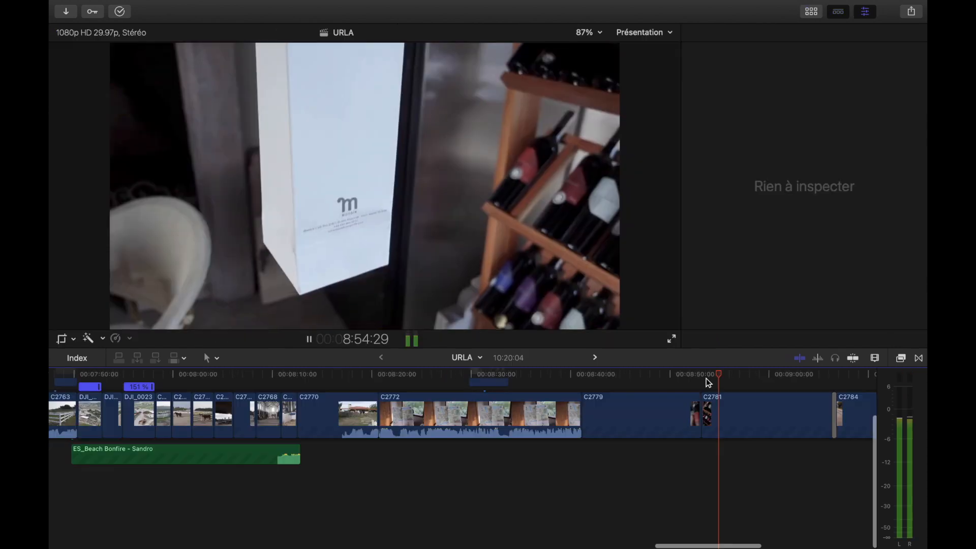
Try reusing the Beach Bonfire music from before clip C2772 by placing a copy near the end of the last C2784 clip.
key("super+minus")
key("super+minus")
scroll(706, 380, "right", 5)
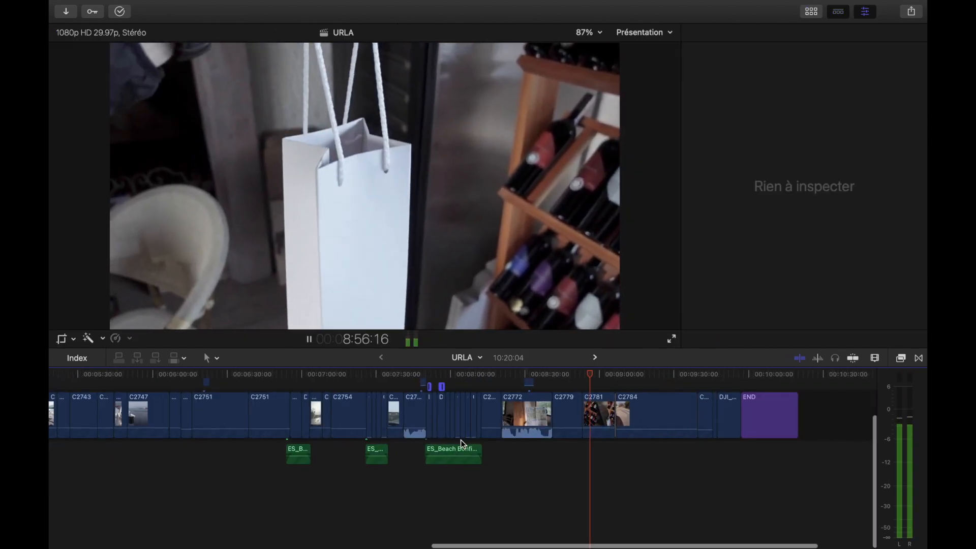
key("space")
left_click(471, 454)
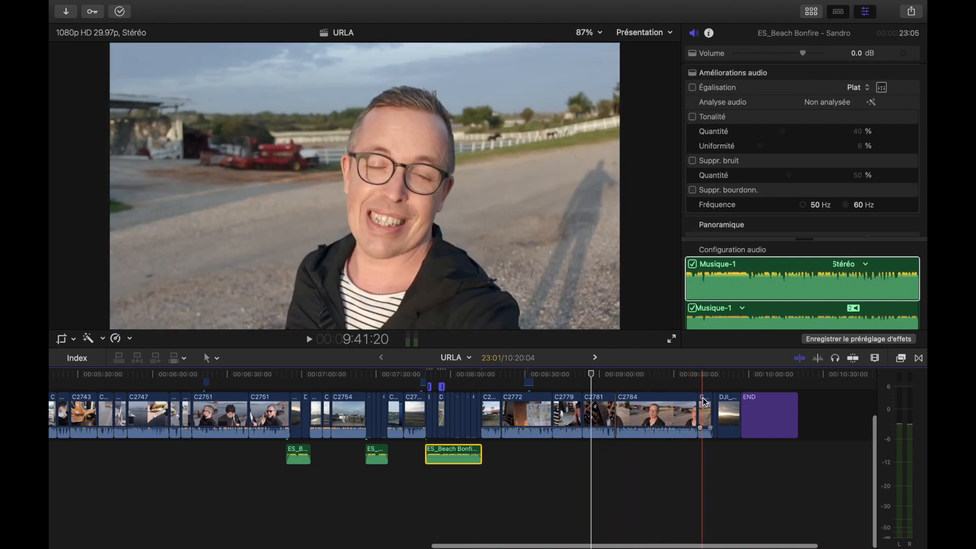
key("super+equal")
key("super+equal")
key("super+equal")
scroll(704, 402, "right", 5)
scroll(559, 395, "right", 5)
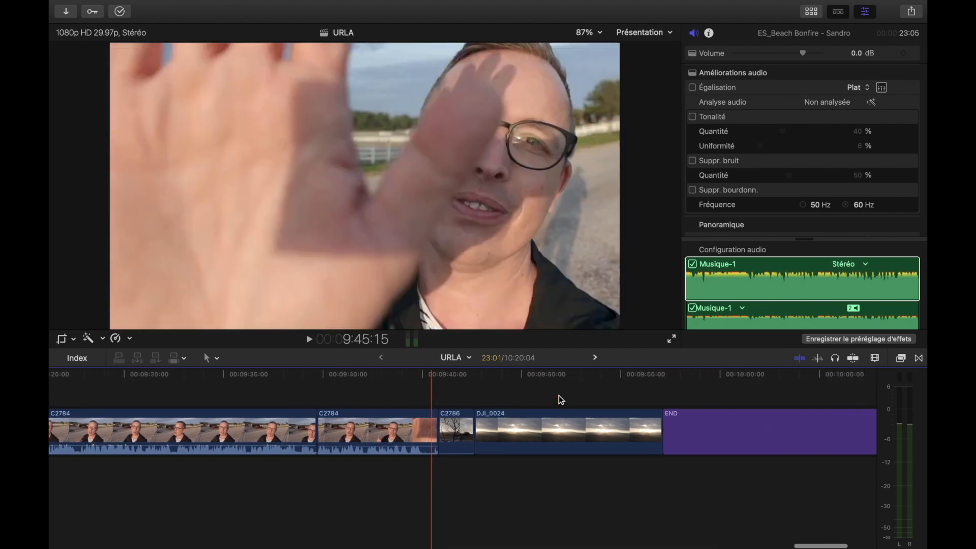
key("q")
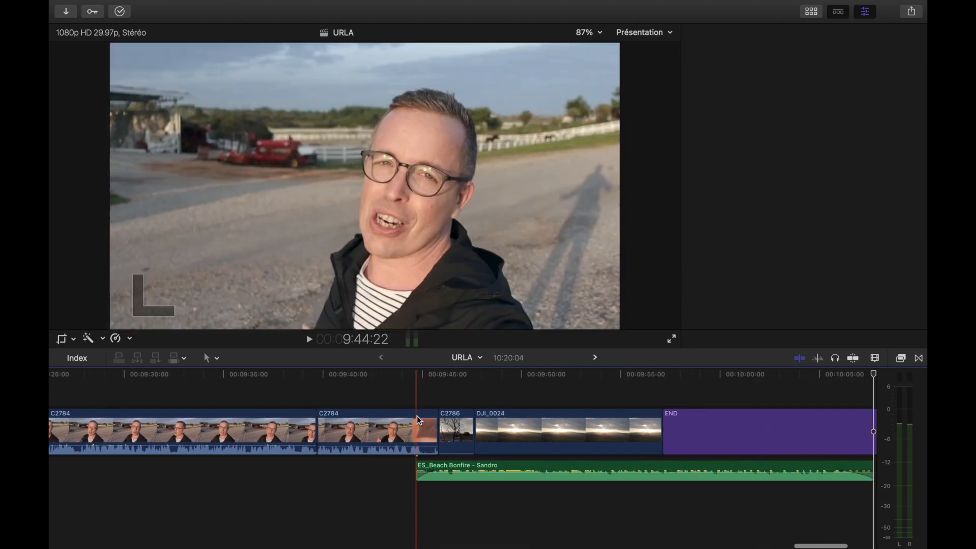
Slide the copied music earlier so that it ends beneath clip C2786.
left_click_drag(431, 467, 116, 464)
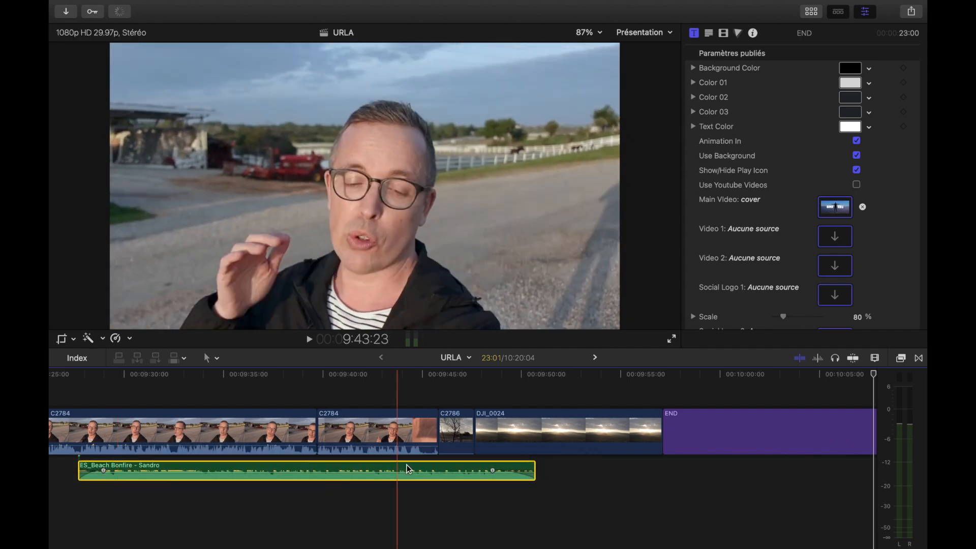
left_click_drag(437, 464, 375, 465)
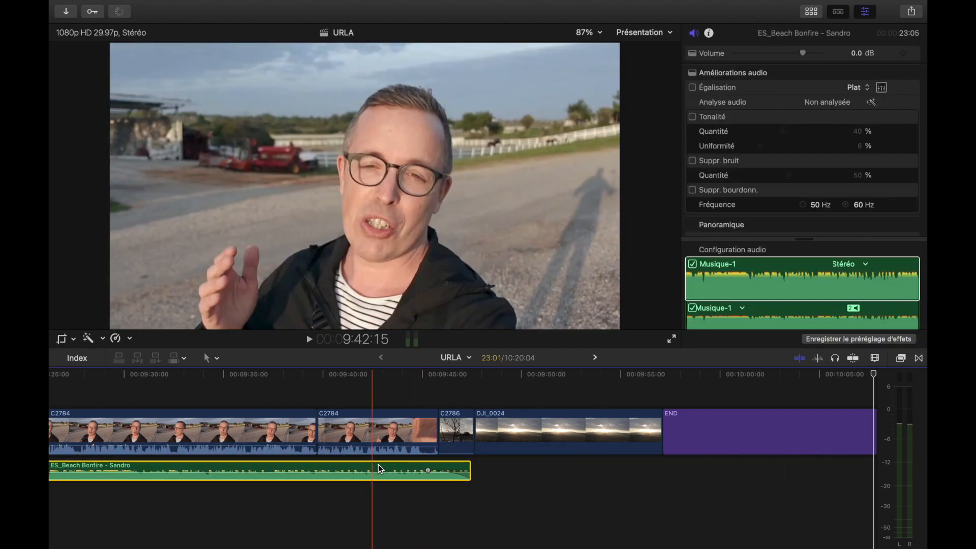
key("b")
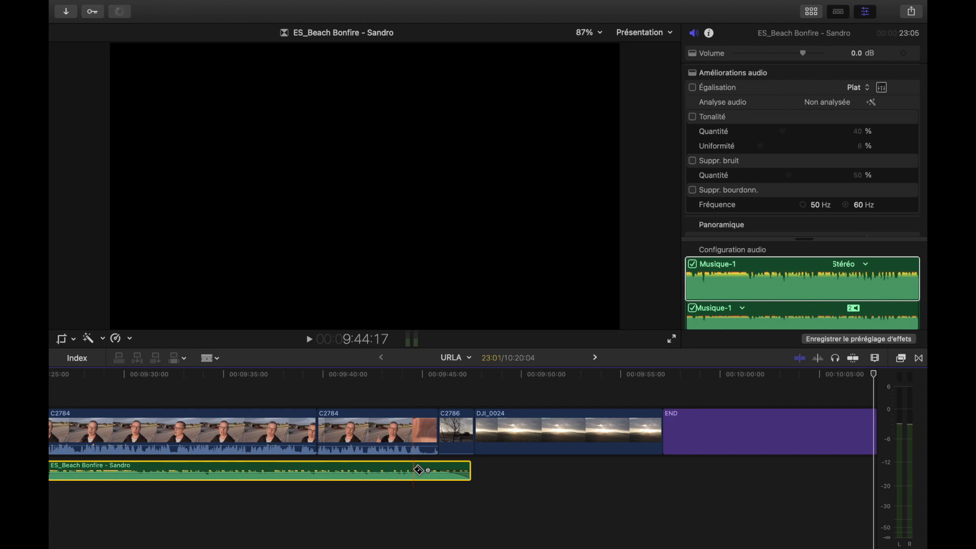
key("a")
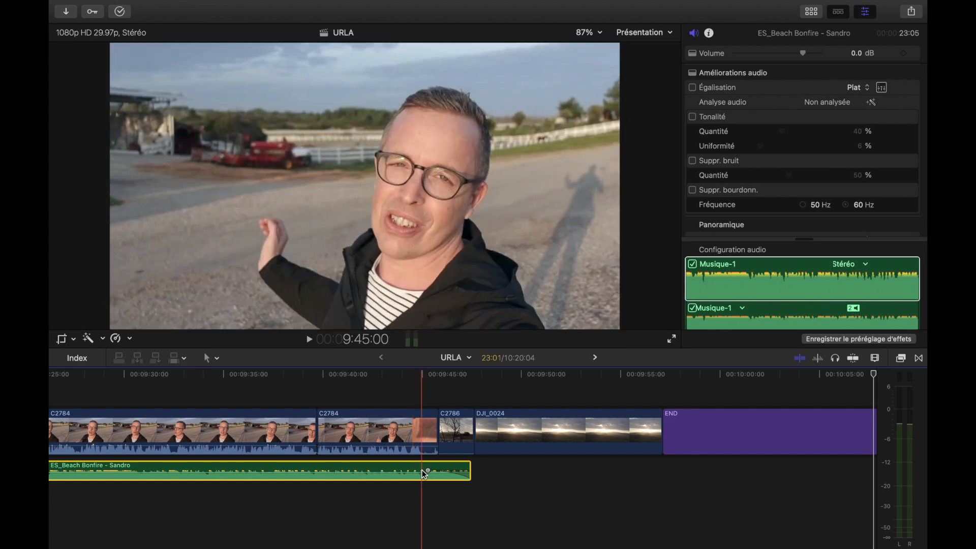
Reveal the Beach Bonfire source in the browser and delete the copied music clip from the timeline.
key("shift+f")
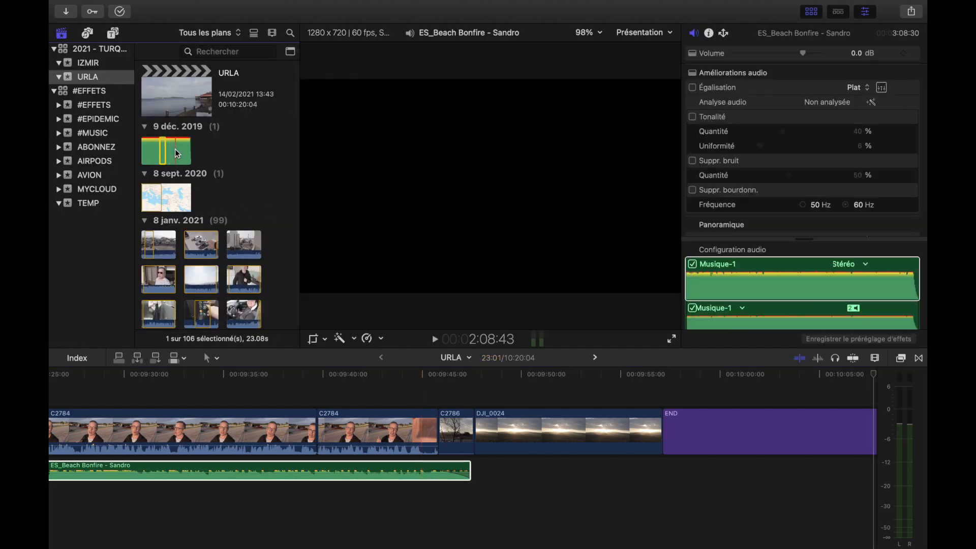
left_click(181, 462)
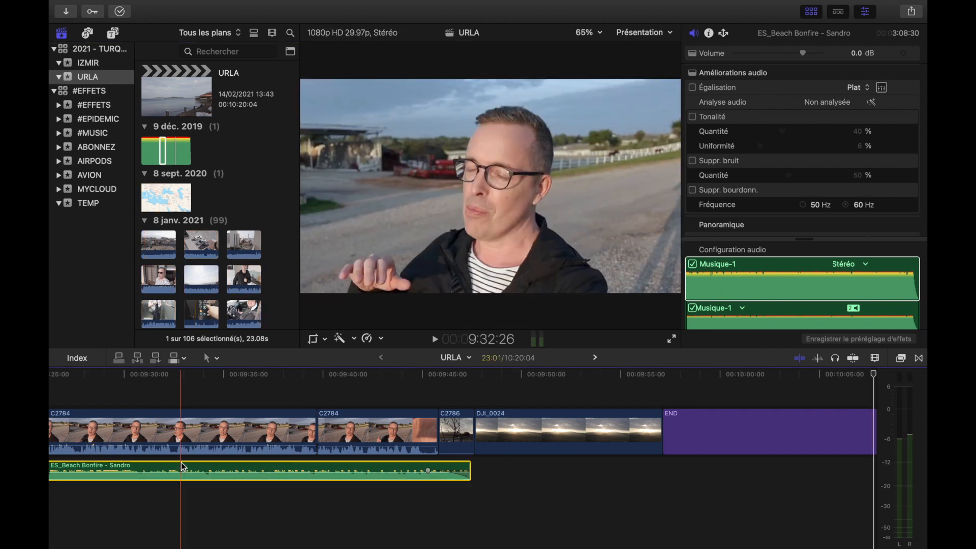
key("Delete")
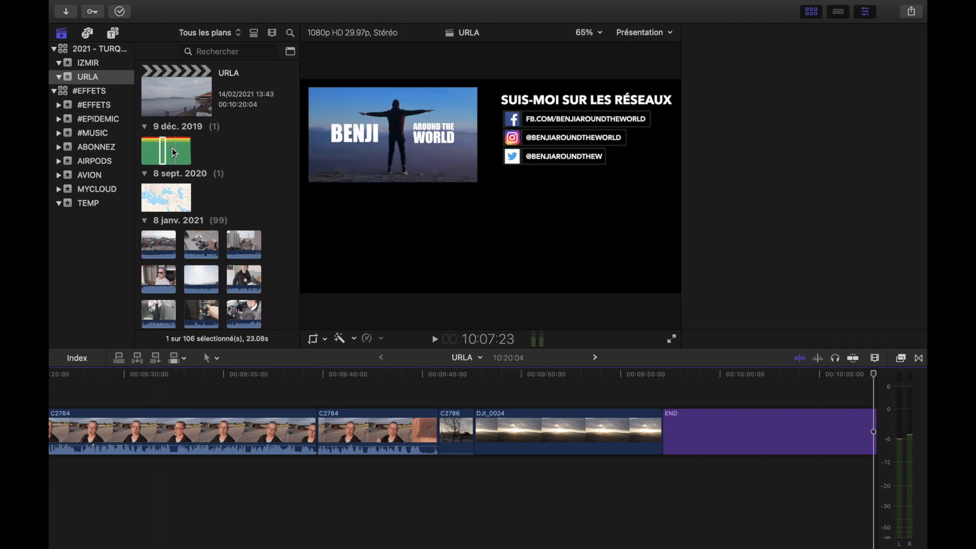
Set the Beach Bonfire source range to start at about 2:15 and connect it beneath the last C2784 clip.
left_click(172, 148)
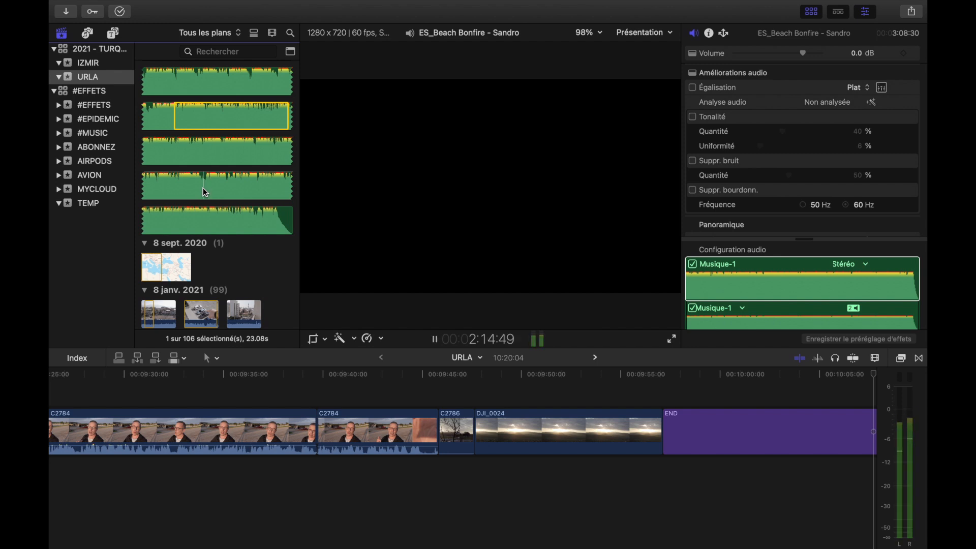
key("i")
left_click_drag(217, 192, 397, 468)
Fade in the start of the closing music and play it back over the end of the last C2784 clip.
left_click(362, 377)
key("space")
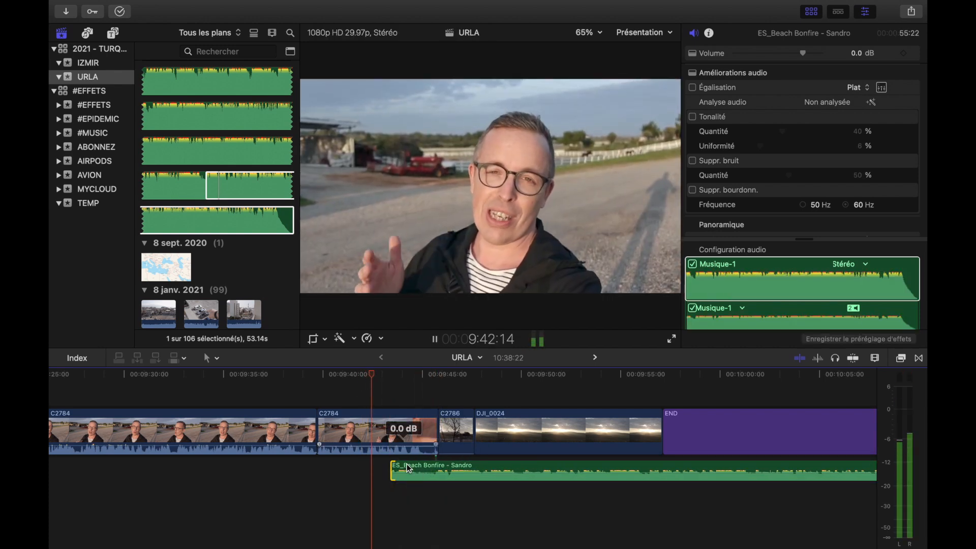
left_click_drag(393, 471, 424, 472)
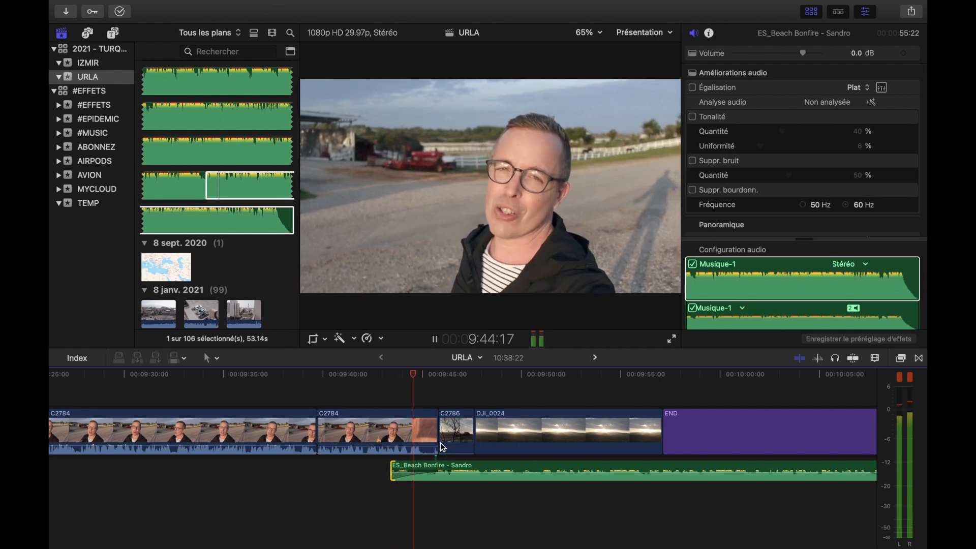
left_click(385, 377)
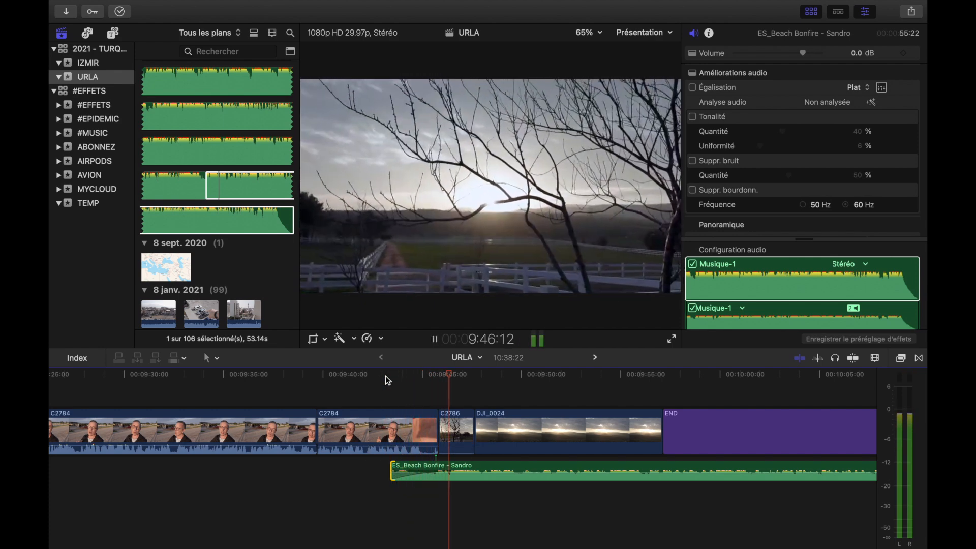
Cut the closing music at the end of the END title.
scroll(627, 456, "right", 10)
scroll(626, 456, "right", 2)
key("b")
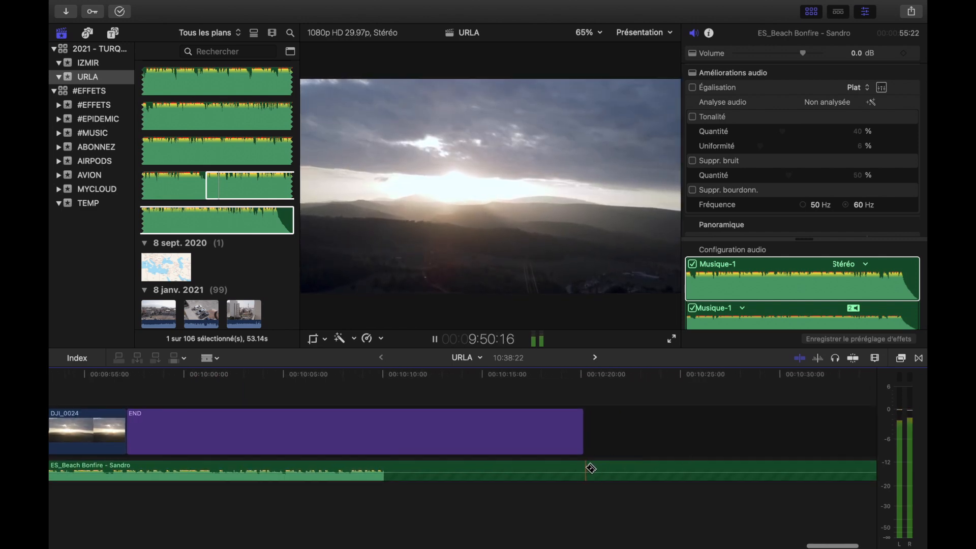
left_click(585, 468)
key("space")
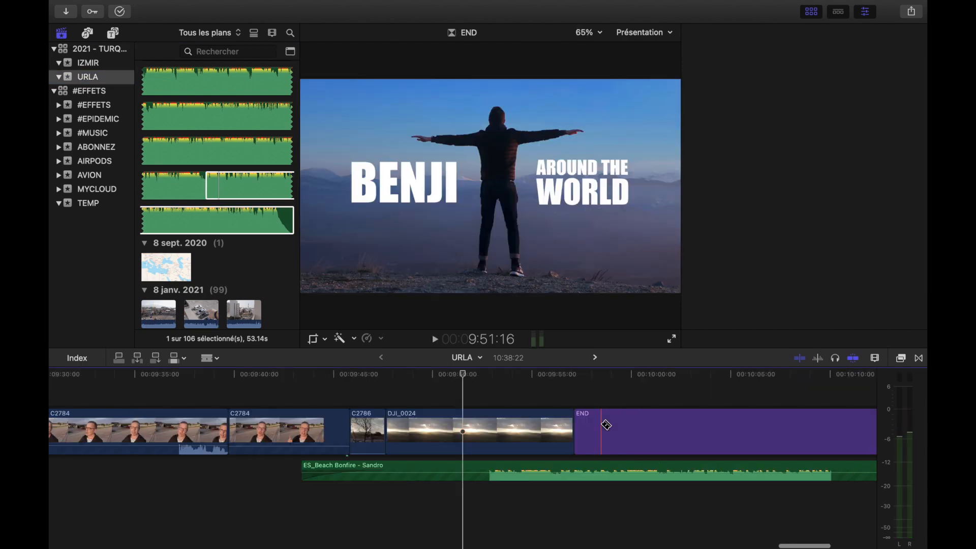
left_click(606, 425)
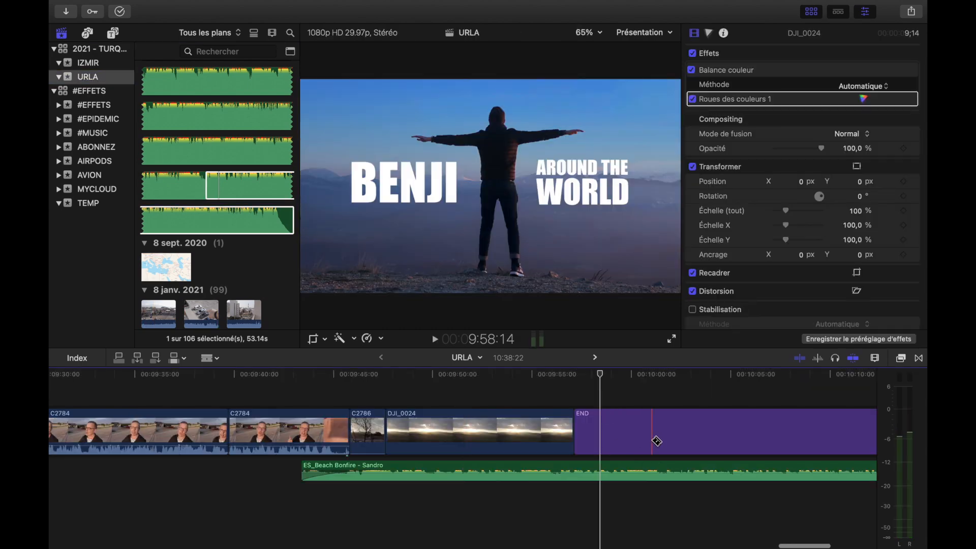
scroll(656, 441, "right", 15)
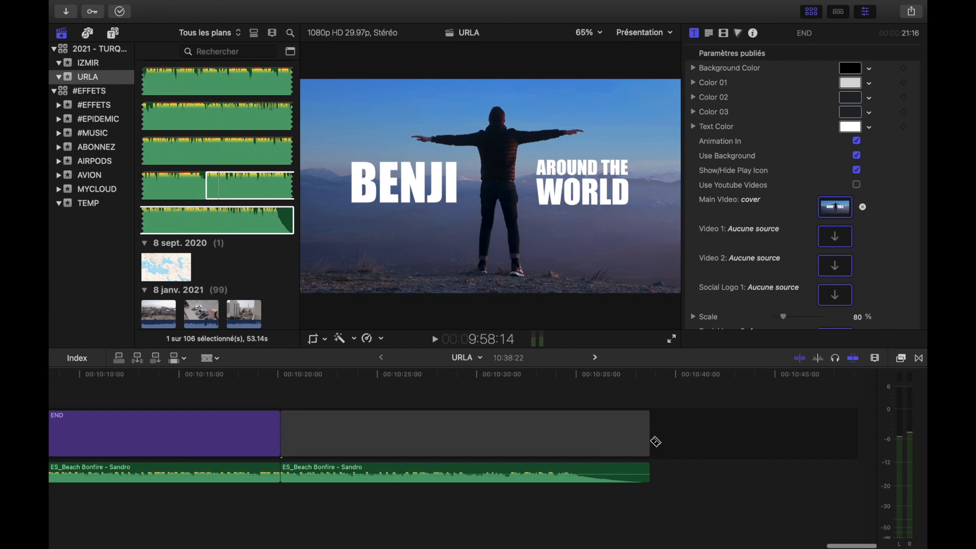
left_click(524, 418)
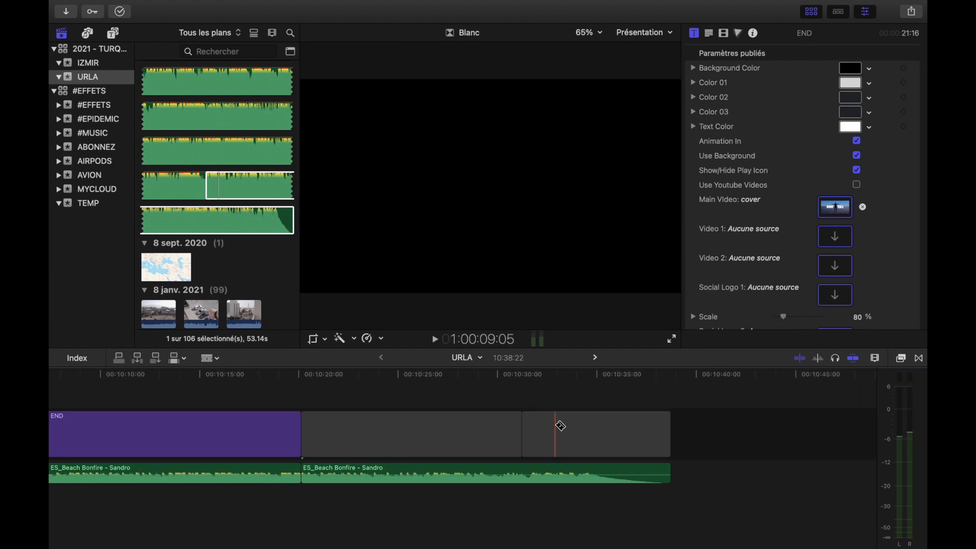
key("super+z")
Delete the gap and the leftover music beyond the END title.
key("a")
left_click(542, 429)
key("Delete")
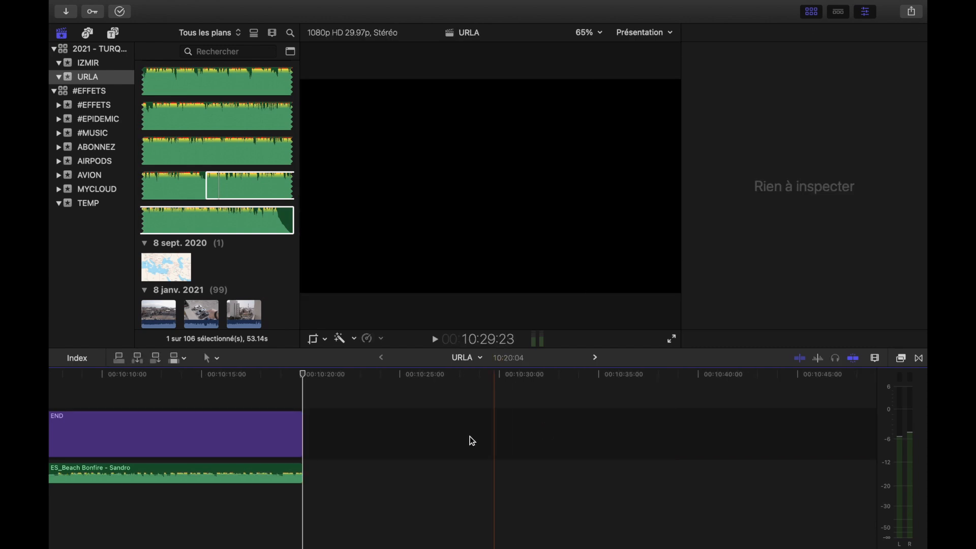
Fade out the closing music under the END title and adjust its start beneath the last C2784 clip.
left_click_drag(301, 474, 241, 474)
scroll(241, 474, "left", 10)
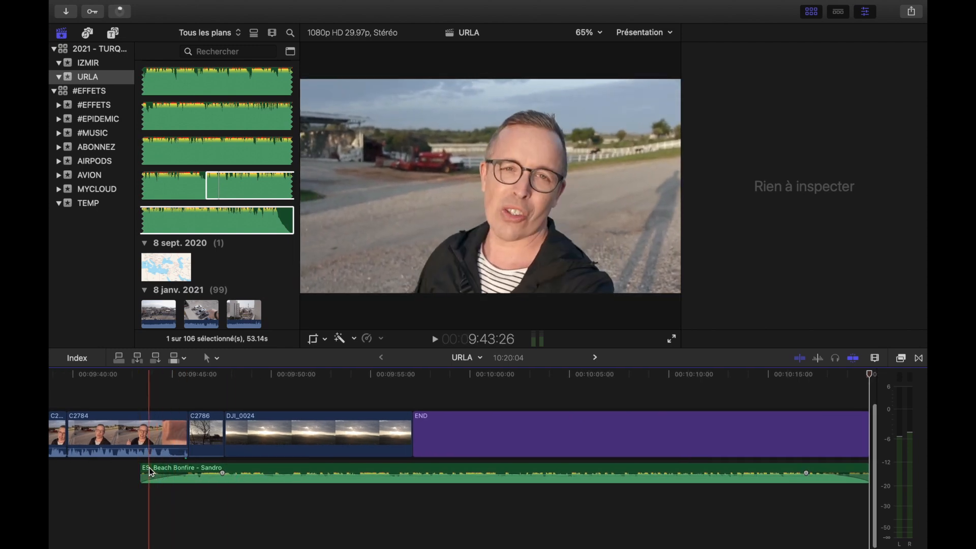
left_click_drag(143, 470, 163, 468)
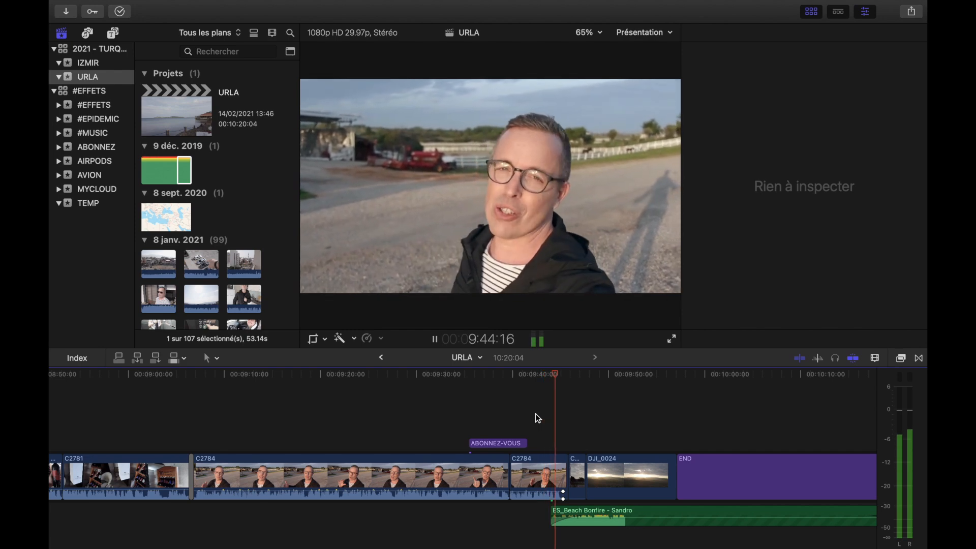
key("space")
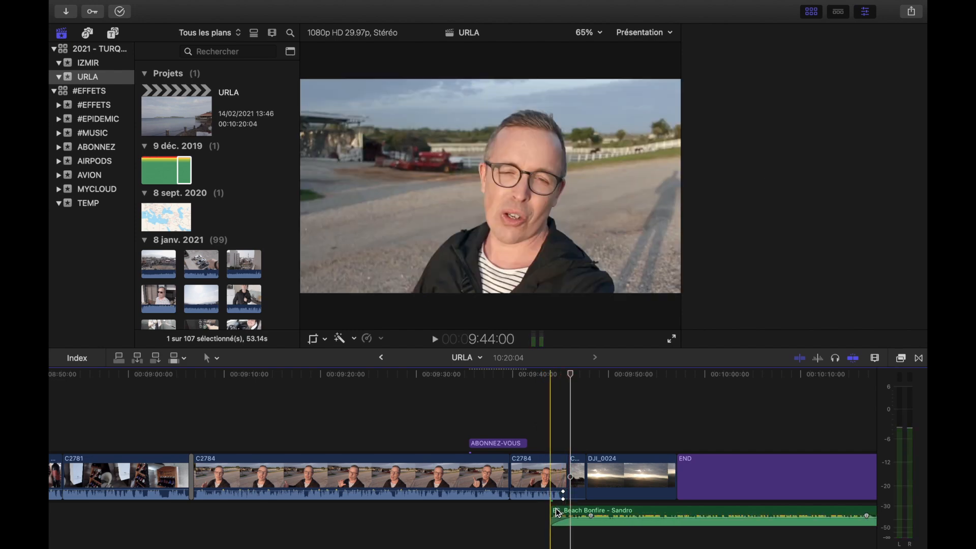
Fit the whole URLA project in the timeline for an overview.
key("super+4")
key("super+a")
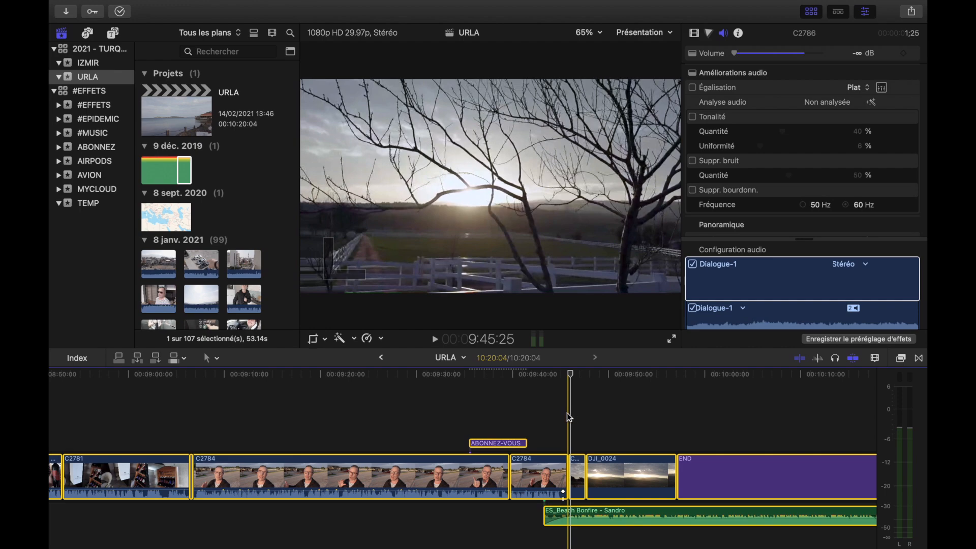
key("shift+z")
left_click(466, 397)
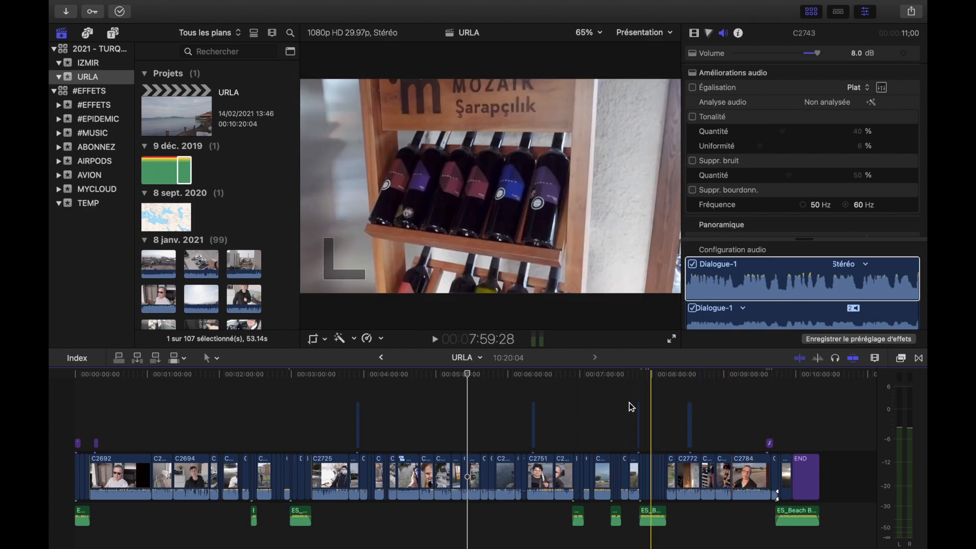
Move the playhead to the very start of the URLA timeline.
scroll(271, 407, "down", 2)
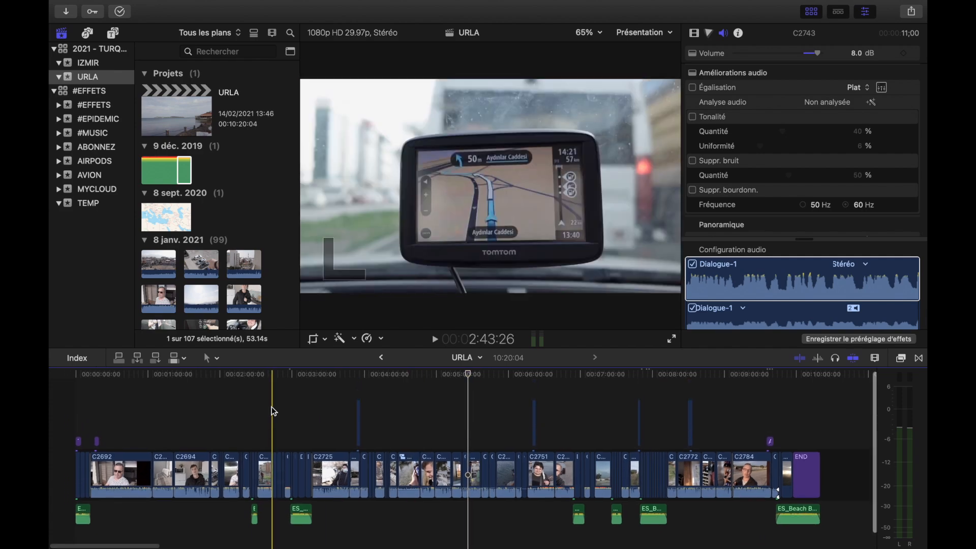
left_click(59, 402)
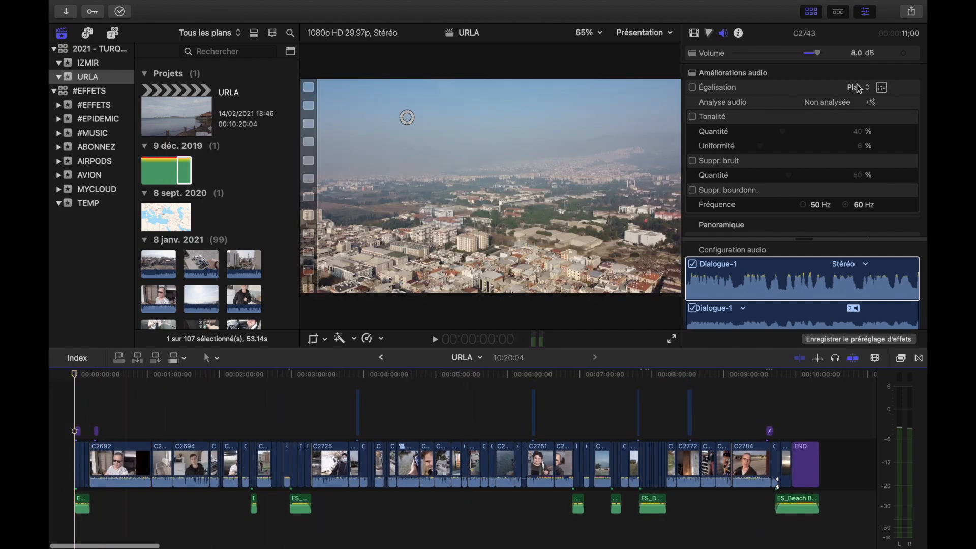
left_click(911, 11)
left_click(839, 91)
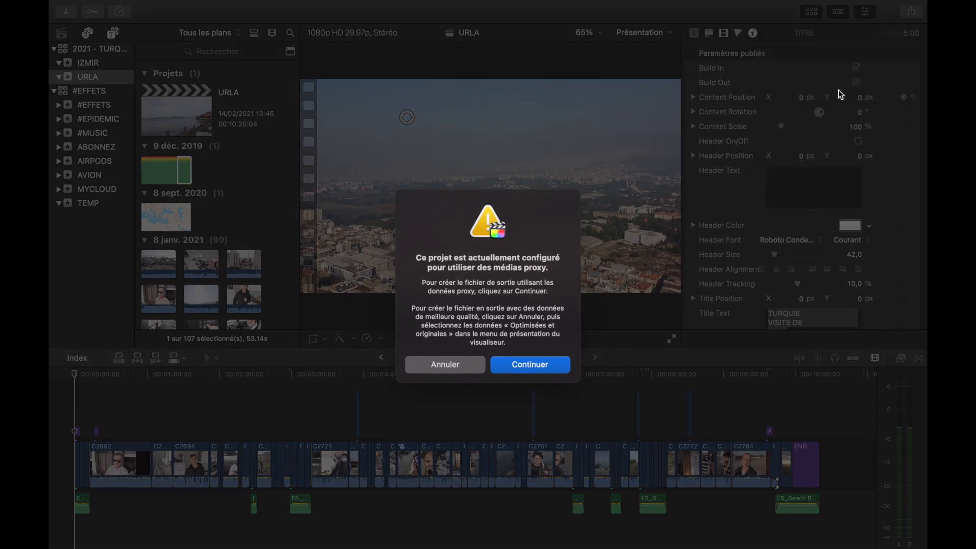
left_click(456, 364)
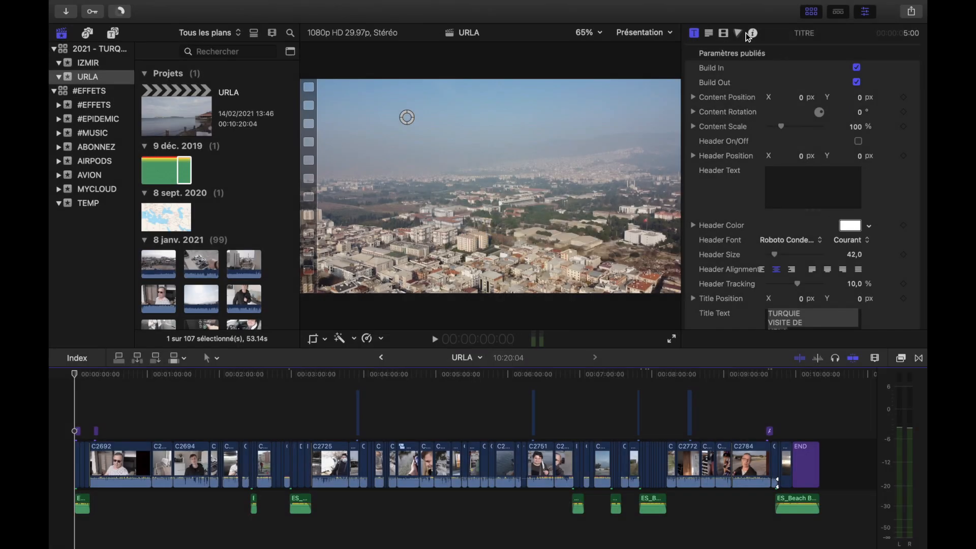
Switch the viewer's media playback from proxy to optimized and original media, and hide the inspector and browser.
left_click(644, 33)
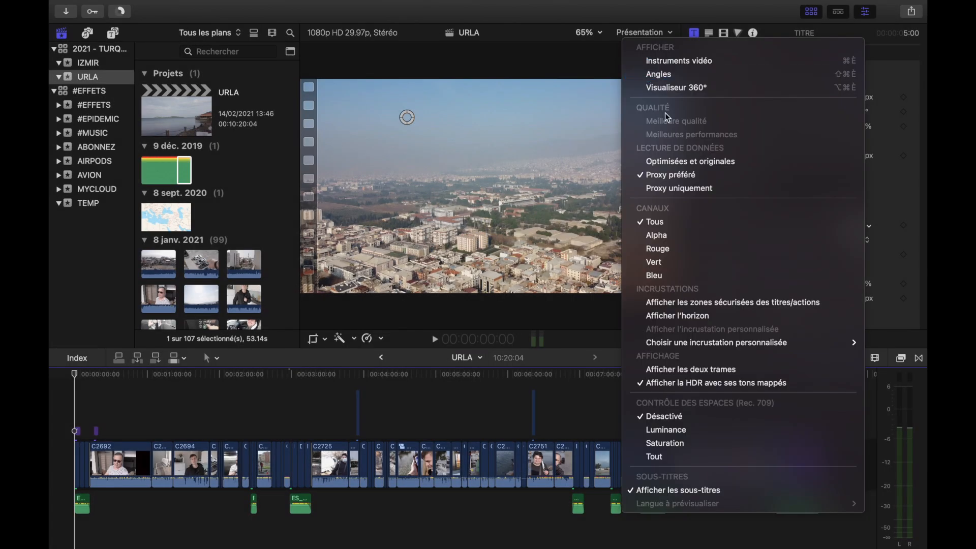
left_click(701, 162)
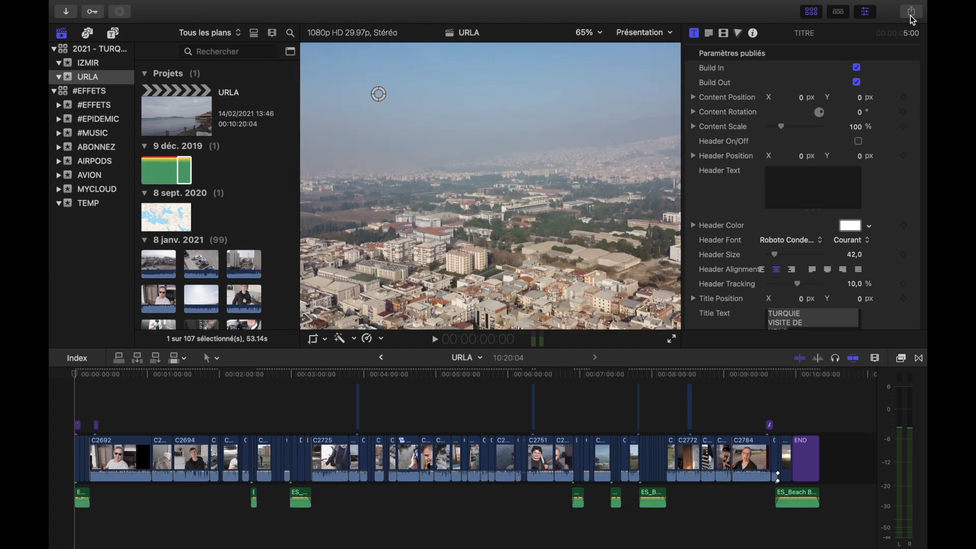
key("super+4")
key("ctrl+super+1")
Share the URLA project with the Apple Devices 1080p preset and continue to the save dialog.
left_click(910, 12)
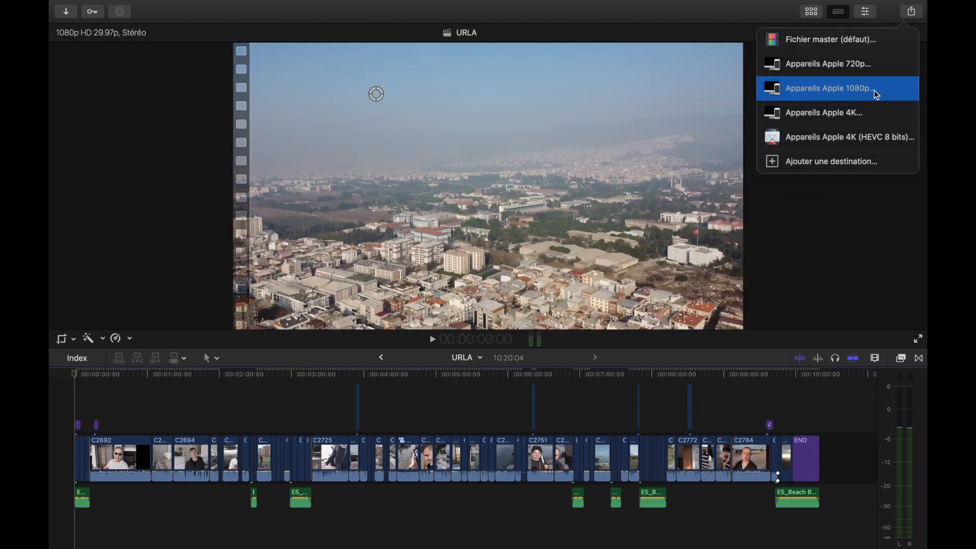
left_click(876, 94)
left_click(690, 329)
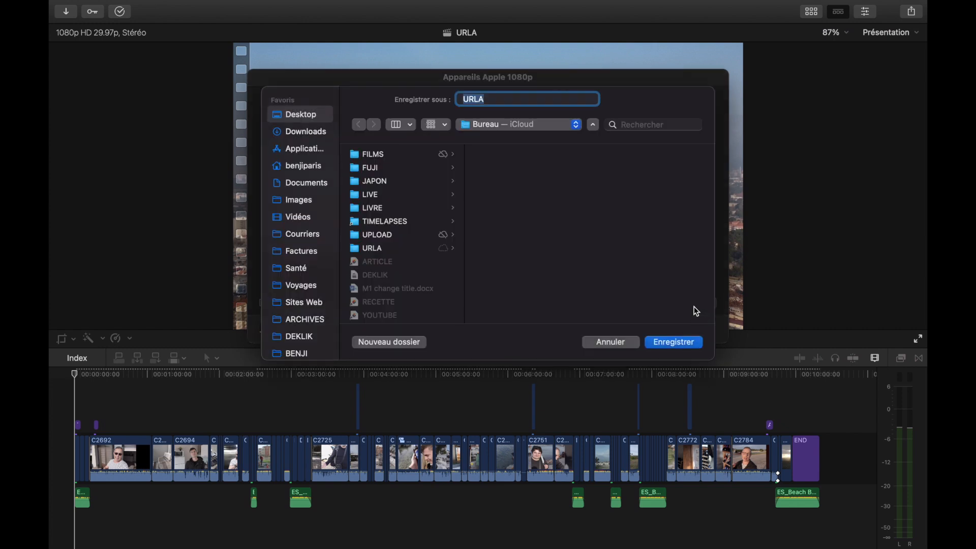
Save the exported video as URLA in the UPLOAD folder on the Desktop.
left_click(380, 243)
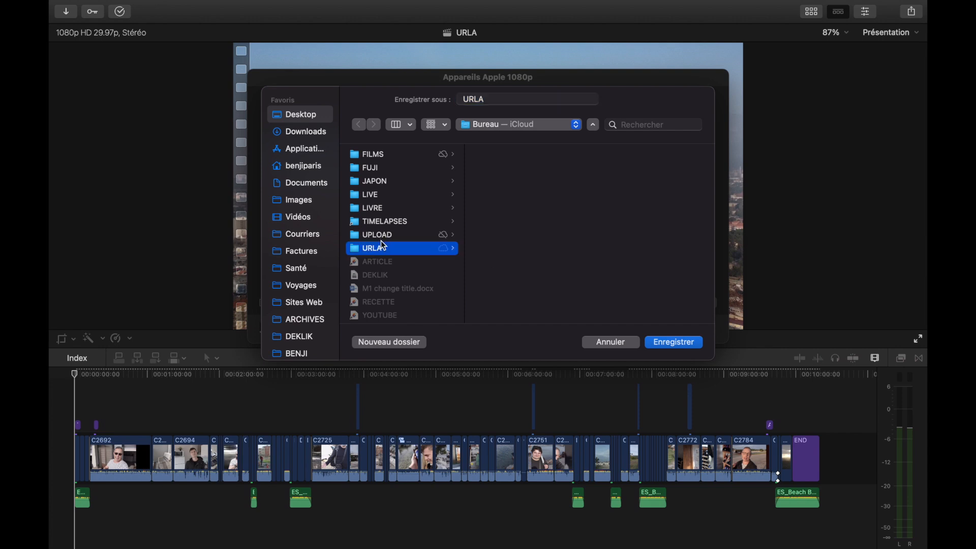
left_click(396, 233)
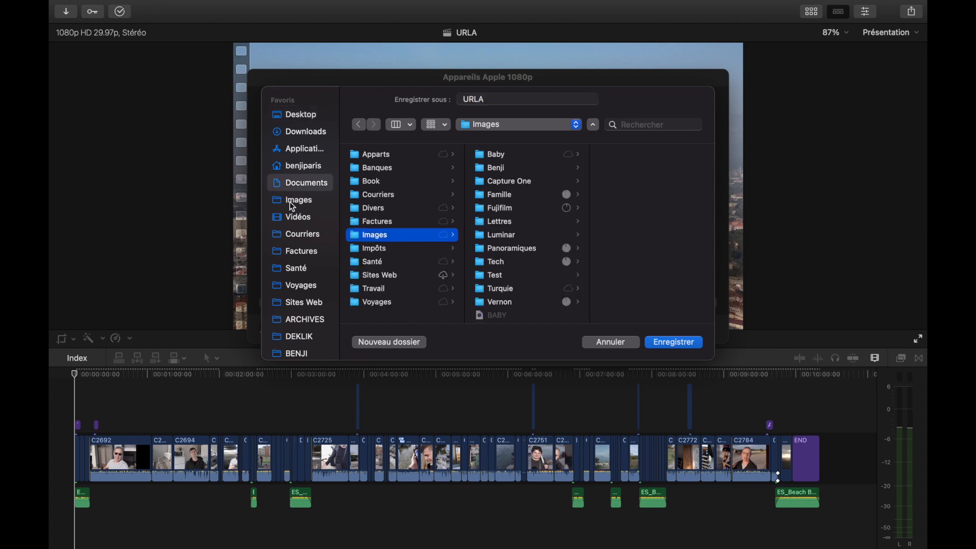
scroll(302, 289, "down", 5)
scroll(307, 265, "up", 5)
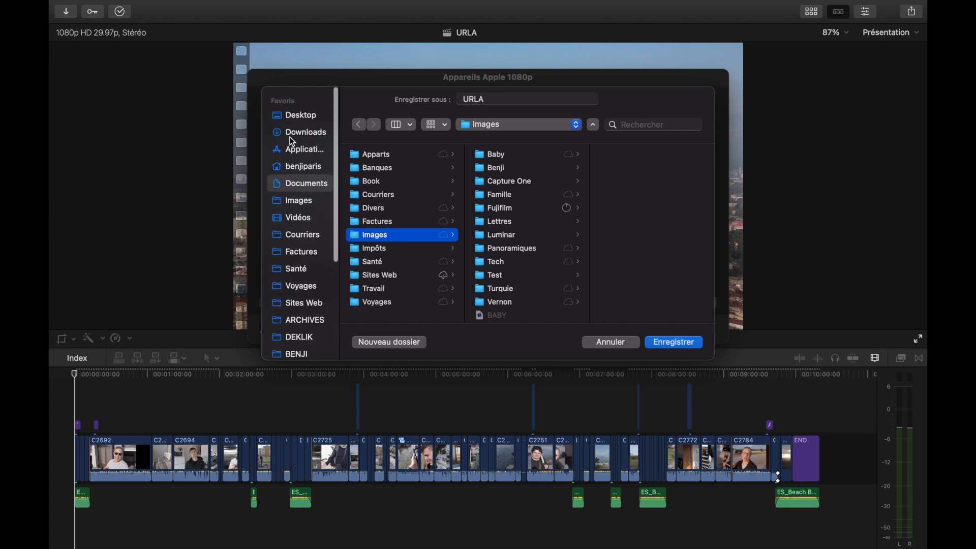
left_click(295, 115)
left_click(375, 236)
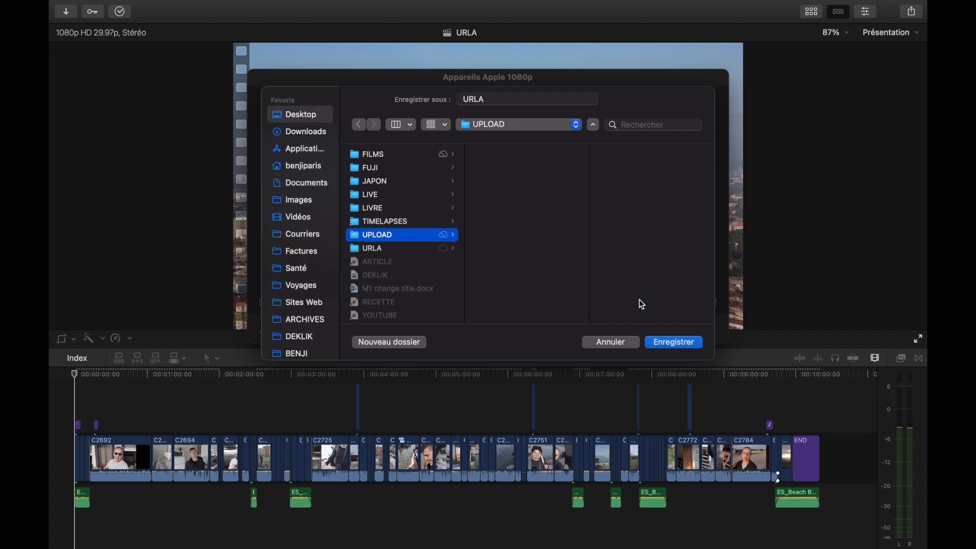
left_click(668, 344)
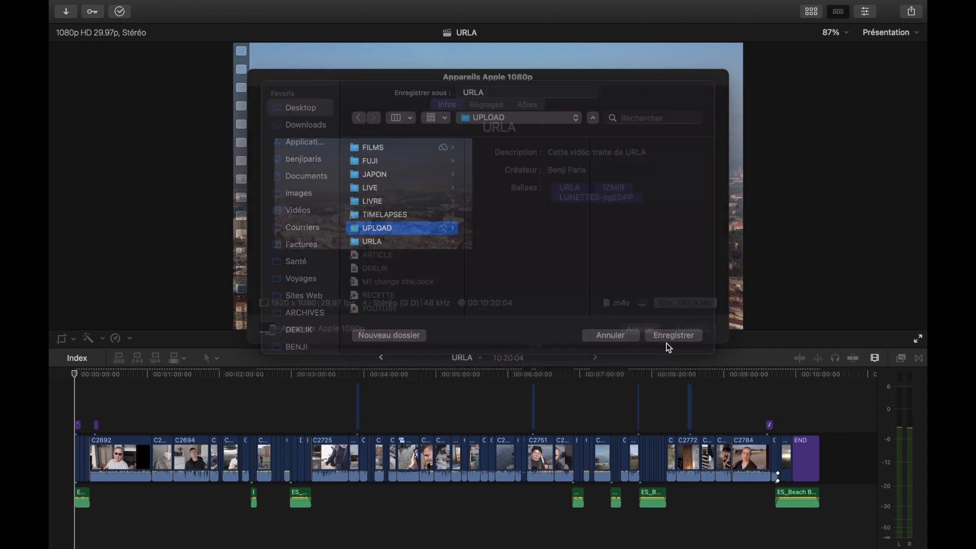